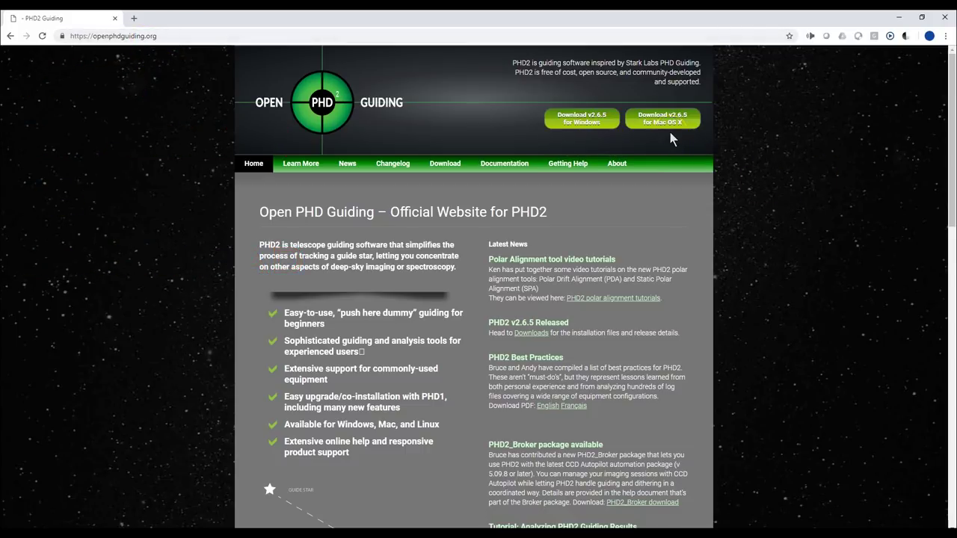
Look through the Open PHD Guiding home page, including the feature list, latest news and equipment connection diagram
{"action": "left_click", "coordinate": [710, 326]}
{"action": "scroll", "coordinate": [711, 329], "scroll_direction": "down", "scroll_amount": 3}
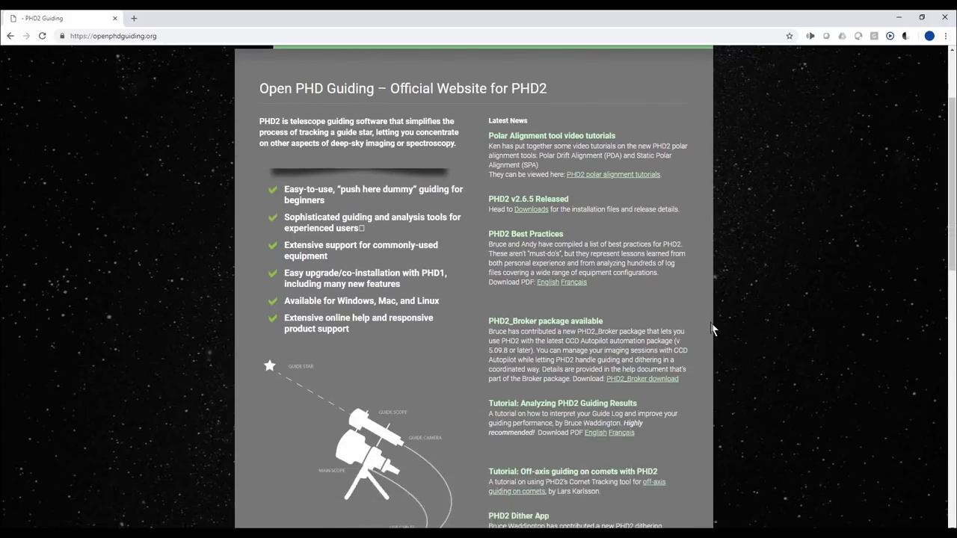
{"action": "scroll", "coordinate": [711, 329], "scroll_direction": "down", "scroll_amount": 2}
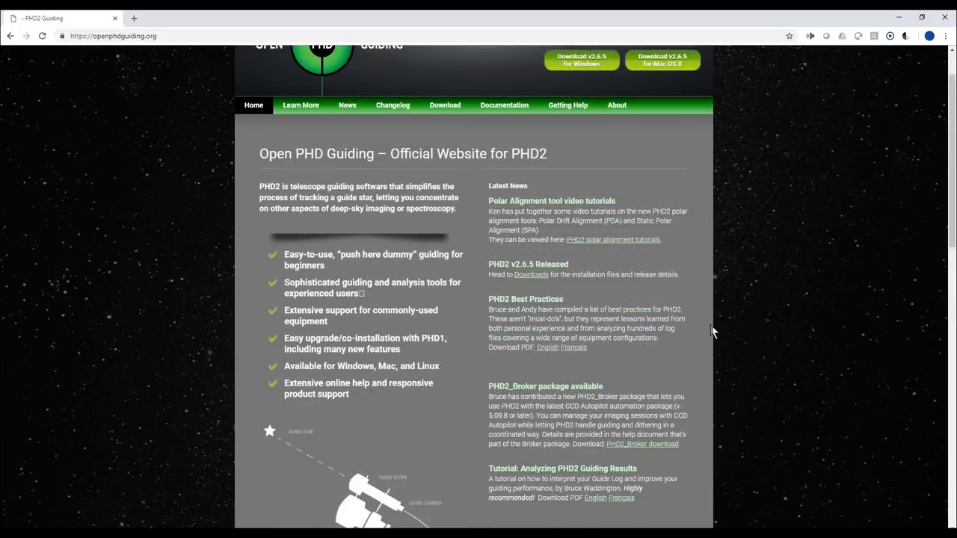
{"action": "scroll", "coordinate": [711, 332], "scroll_direction": "down", "scroll_amount": 3}
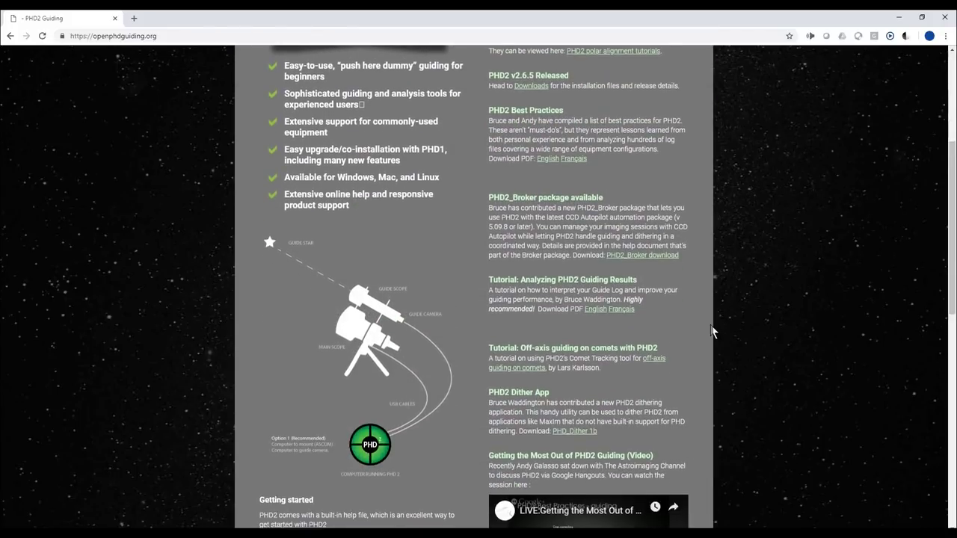
{"action": "left_click", "coordinate": [699, 325]}
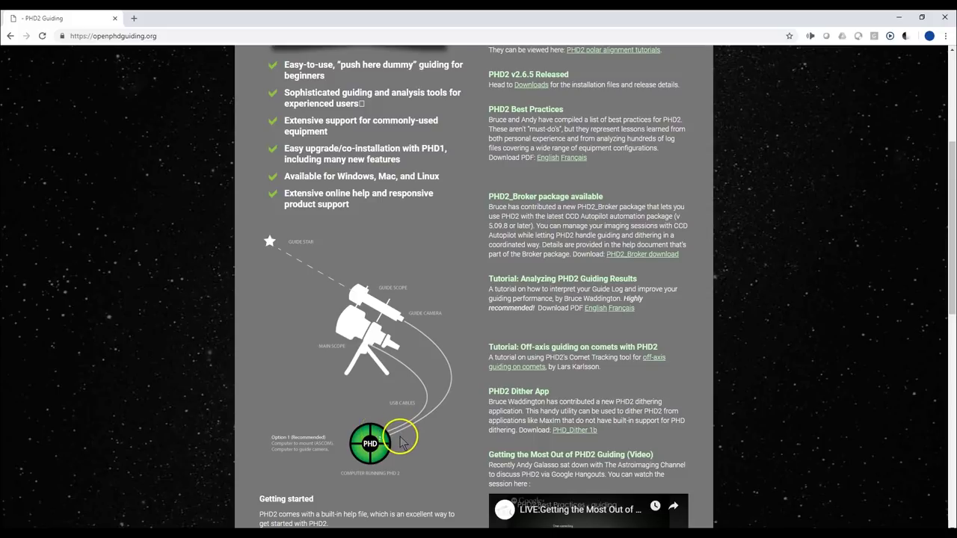
{"action": "scroll", "coordinate": [403, 443], "scroll_direction": "down", "scroll_amount": 5}
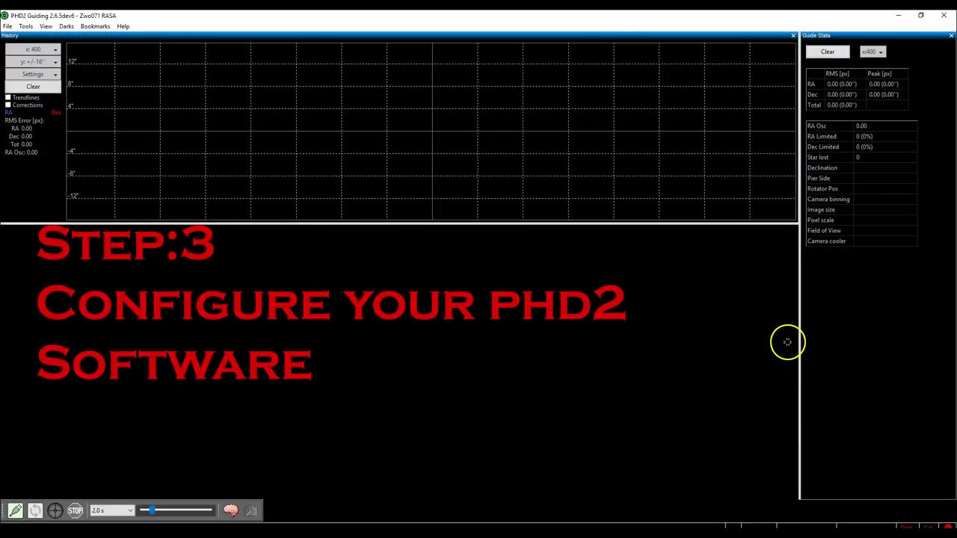
Adjust the dividers so the History graph is slightly shorter and the Guide Stats area slightly wider
{"action": "left_click_drag", "start_coordinate": [433, 226], "coordinate": [437, 244]}
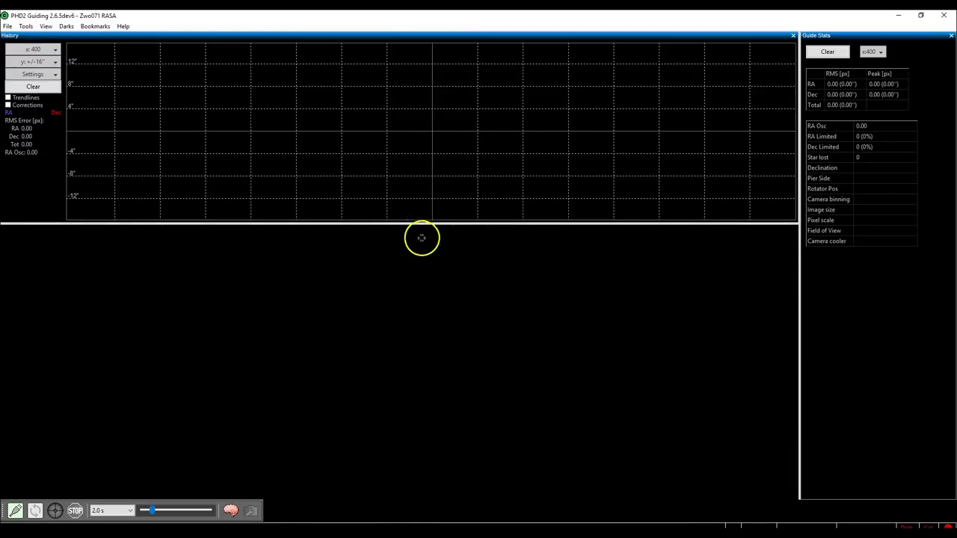
{"action": "left_click_drag", "start_coordinate": [435, 223], "coordinate": [438, 221]}
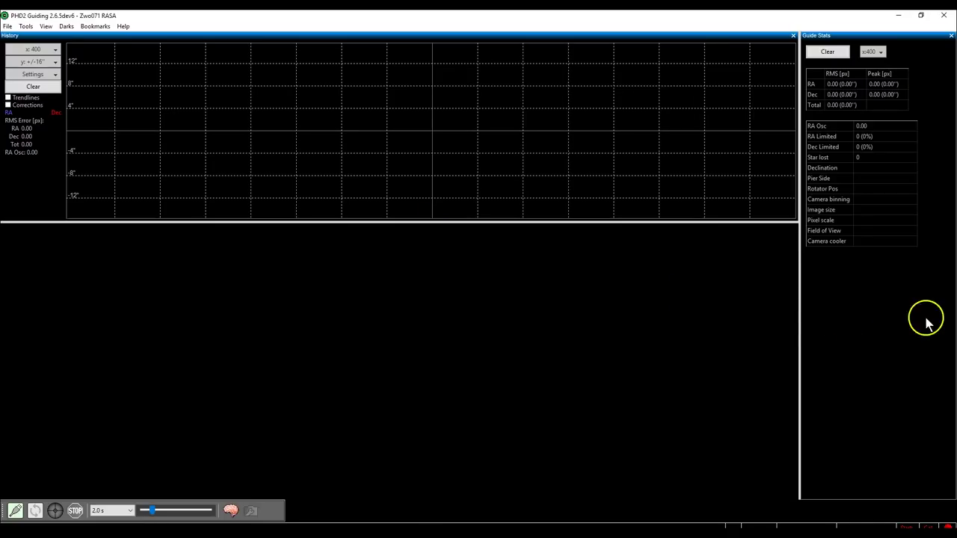
{"action": "mouse_move", "coordinate": [801, 326]}
{"action": "left_mouse_down"}
{"action": "mouse_move", "coordinate": [785, 324]}
{"action": "mouse_move", "coordinate": [796, 324]}
{"action": "left_mouse_up"}
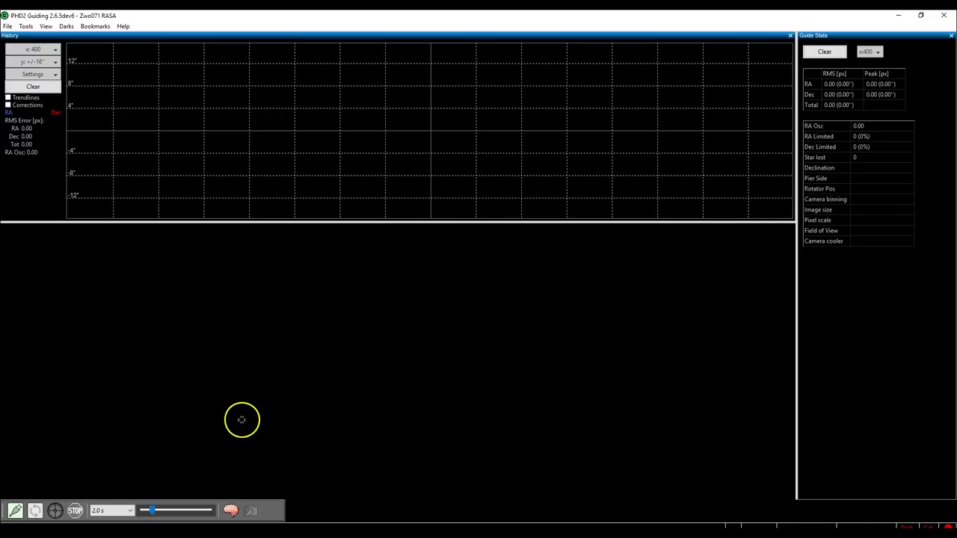
Open the equipment connection dialog and review the supported guide cameras around Orion SSAG Camera (ASCOM)
{"action": "left_click", "coordinate": [10, 520]}
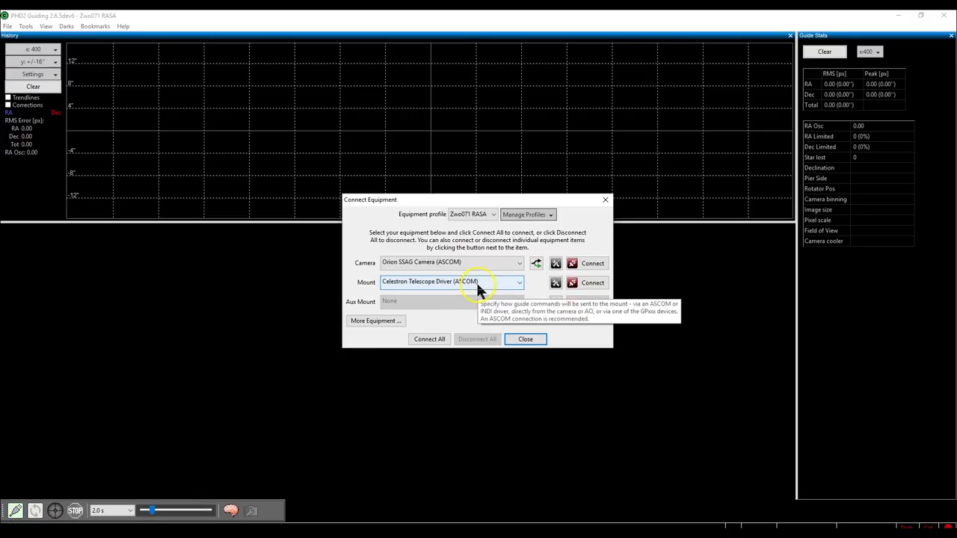
{"action": "left_click", "coordinate": [494, 265]}
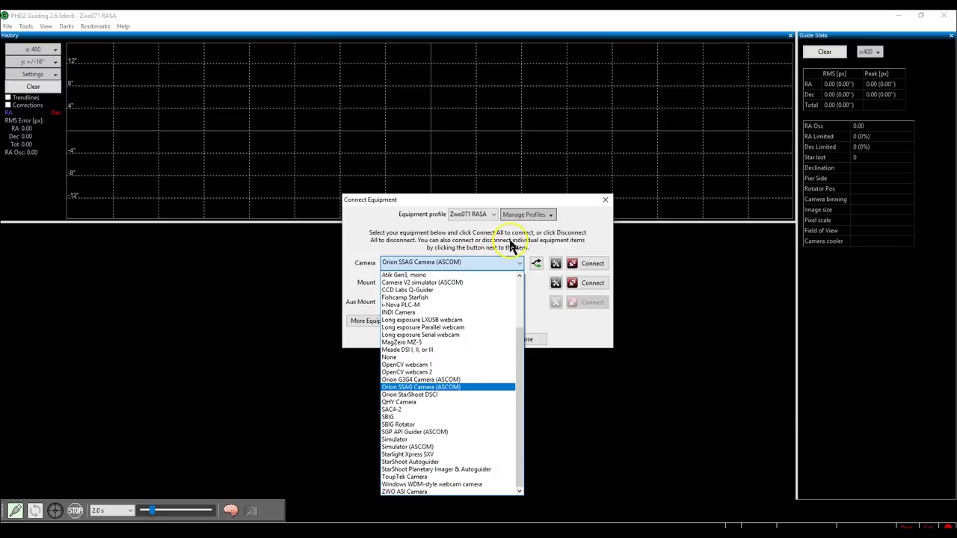
{"action": "mouse_move", "coordinate": [518, 361]}
{"action": "left_mouse_down"}
{"action": "mouse_move", "coordinate": [523, 314]}
{"action": "mouse_move", "coordinate": [528, 369]}
{"action": "left_mouse_up"}
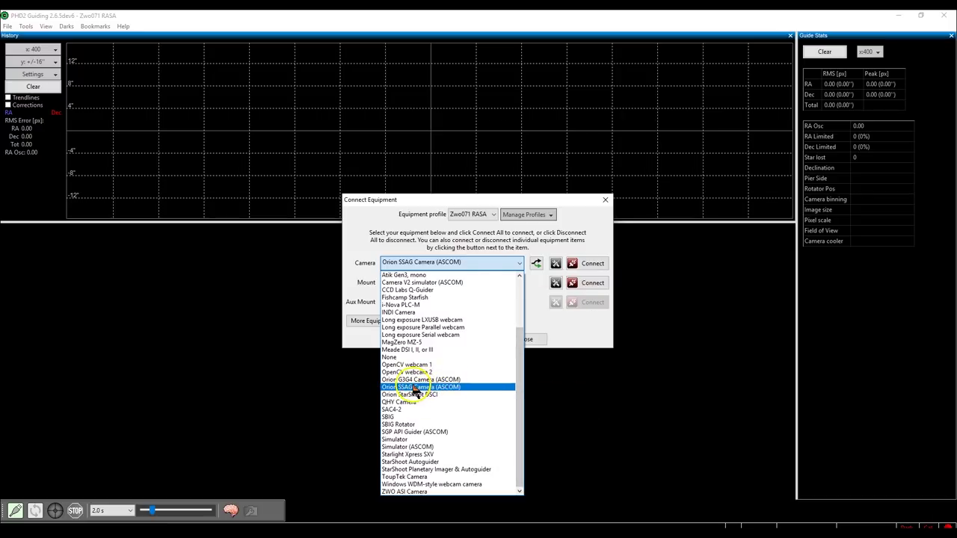
{"action": "left_click", "coordinate": [412, 239]}
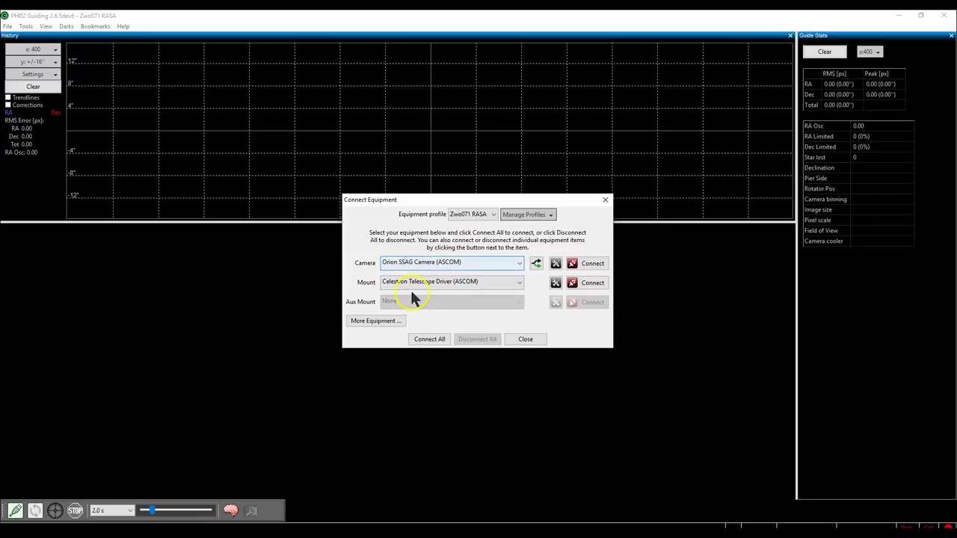
Review the available mount drivers for the equipment profile
{"action": "left_click", "coordinate": [418, 286]}
{"action": "left_click", "coordinate": [437, 287]}
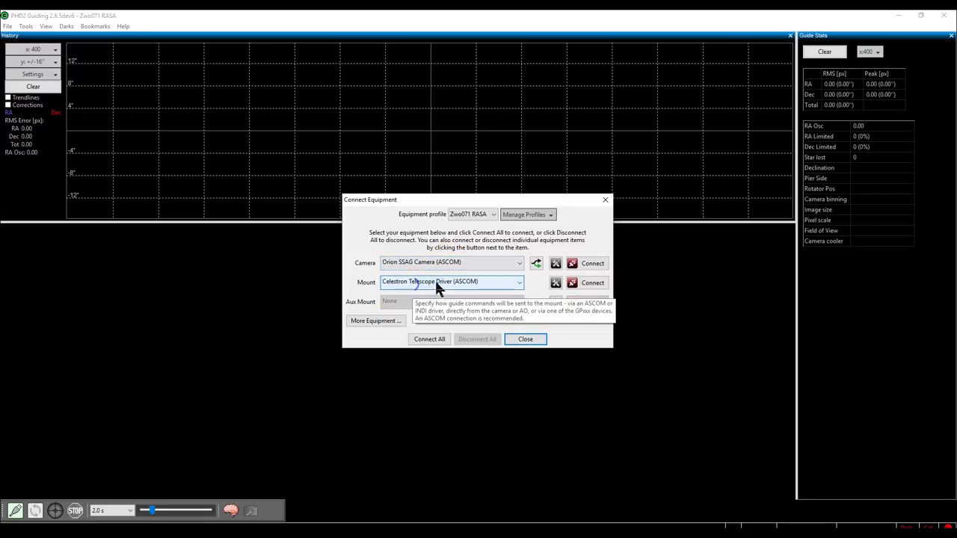
{"action": "left_click", "coordinate": [473, 288]}
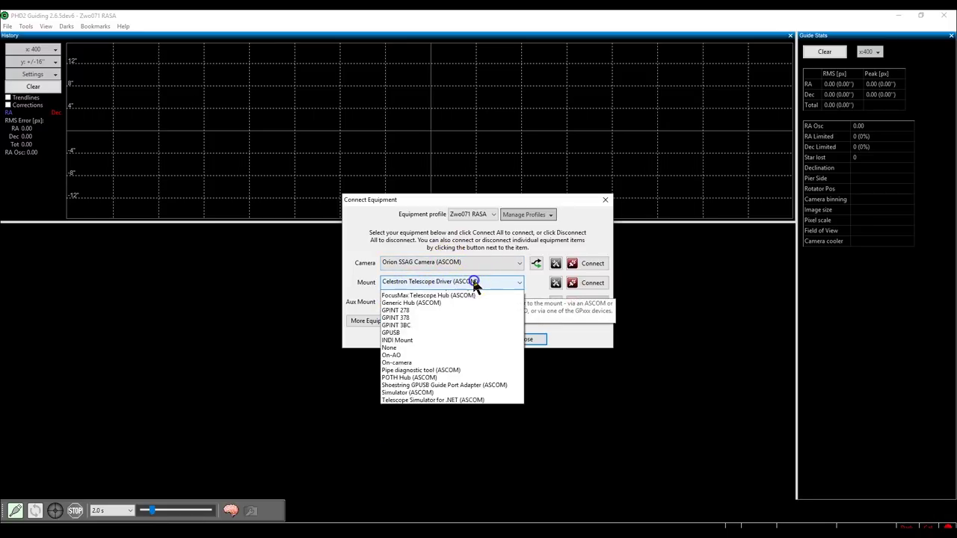
{"action": "left_click", "coordinate": [473, 286]}
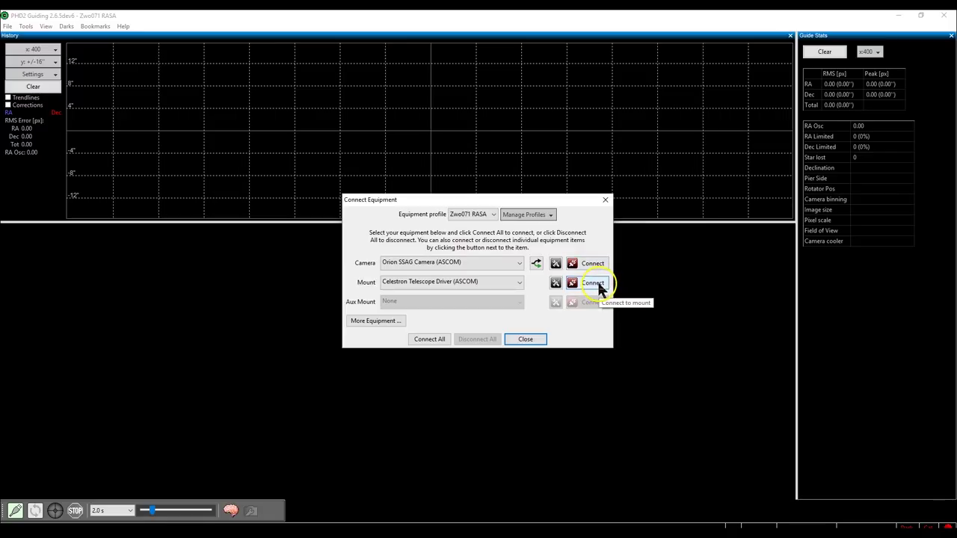
{"action": "left_click", "coordinate": [532, 215]}
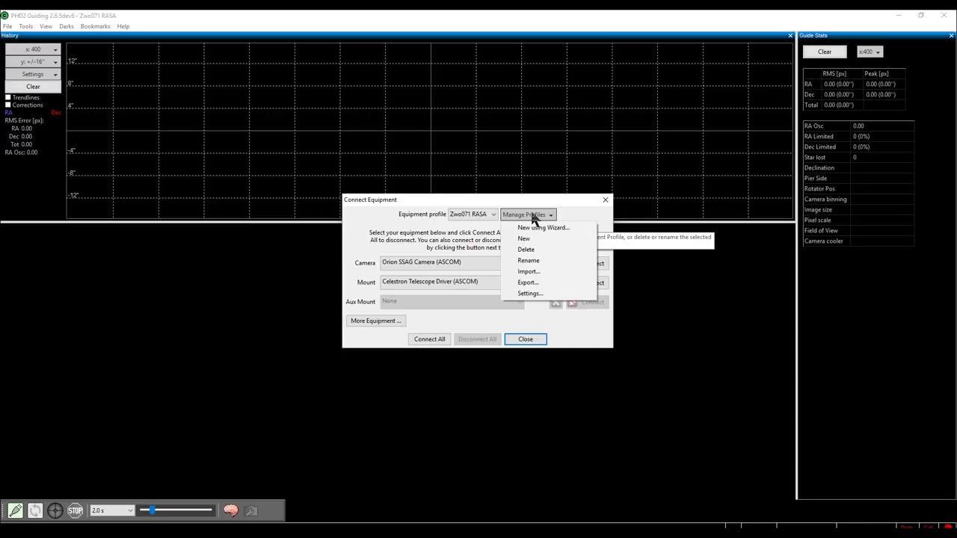
{"action": "left_click", "coordinate": [534, 240]}
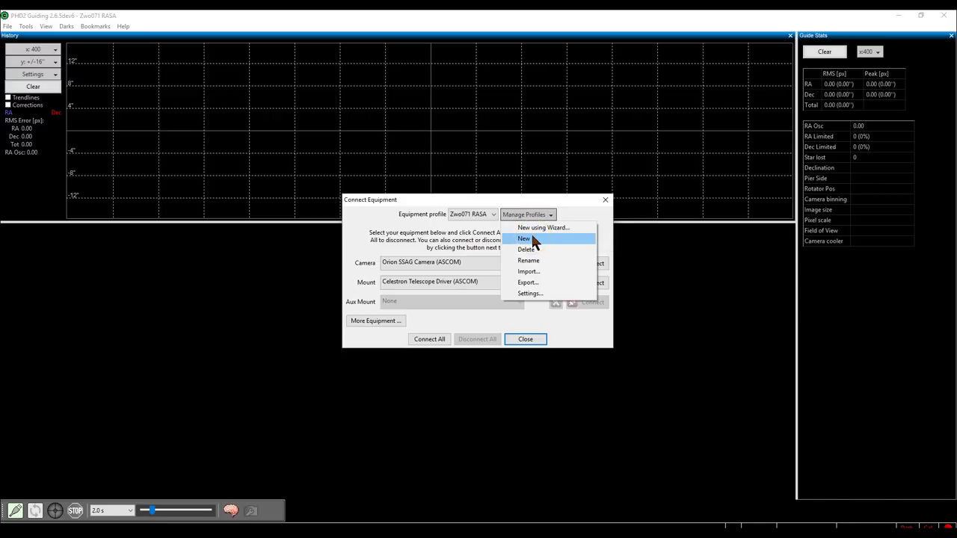
{"action": "left_click", "coordinate": [533, 239]}
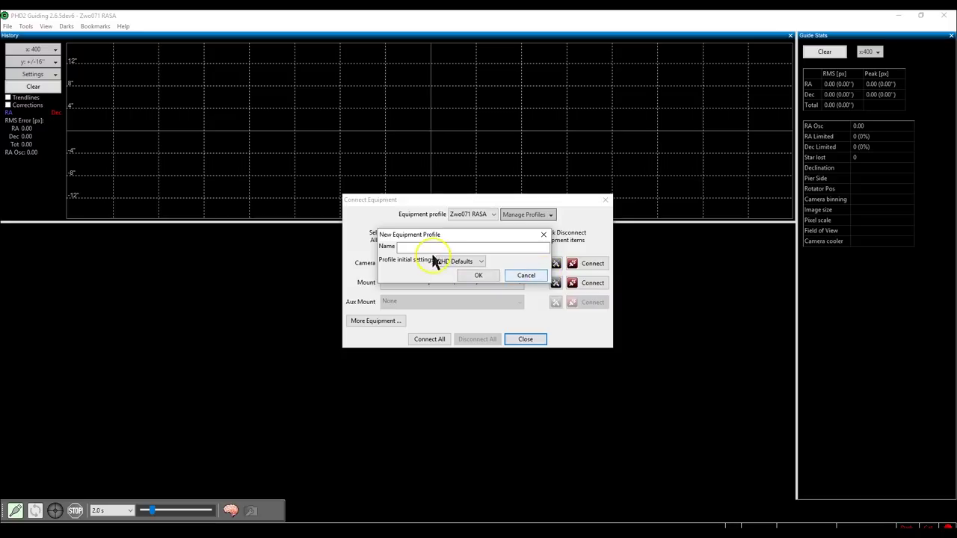
{"action": "left_click", "coordinate": [532, 274]}
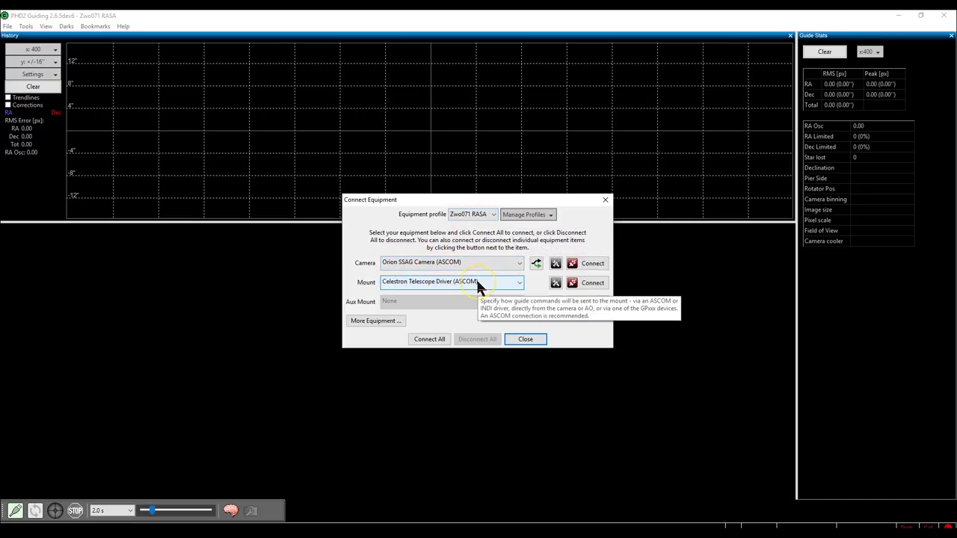
Open the advanced settings of the Zwo071 RASA profile and move the Advanced setup dialog to the middle of the screen
{"action": "left_click", "coordinate": [526, 215]}
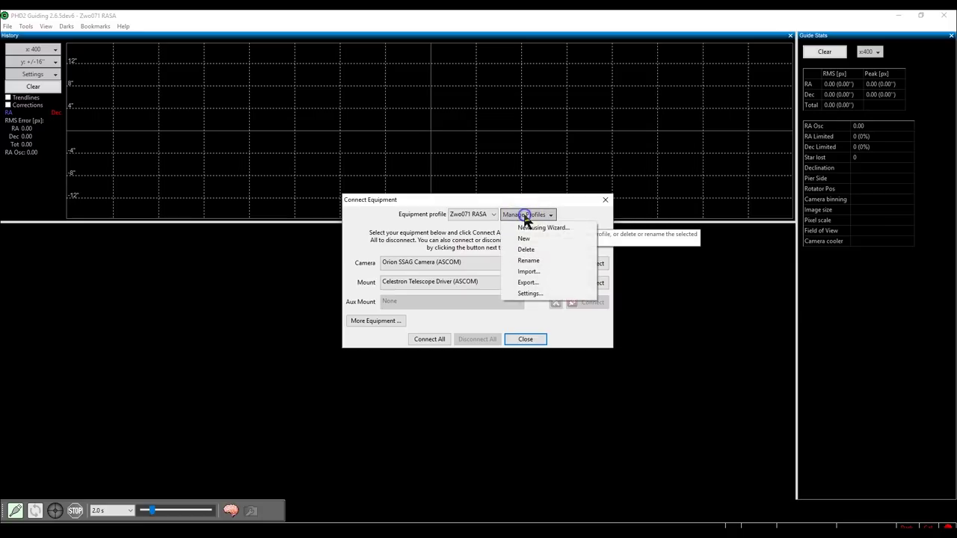
{"action": "left_click", "coordinate": [548, 294]}
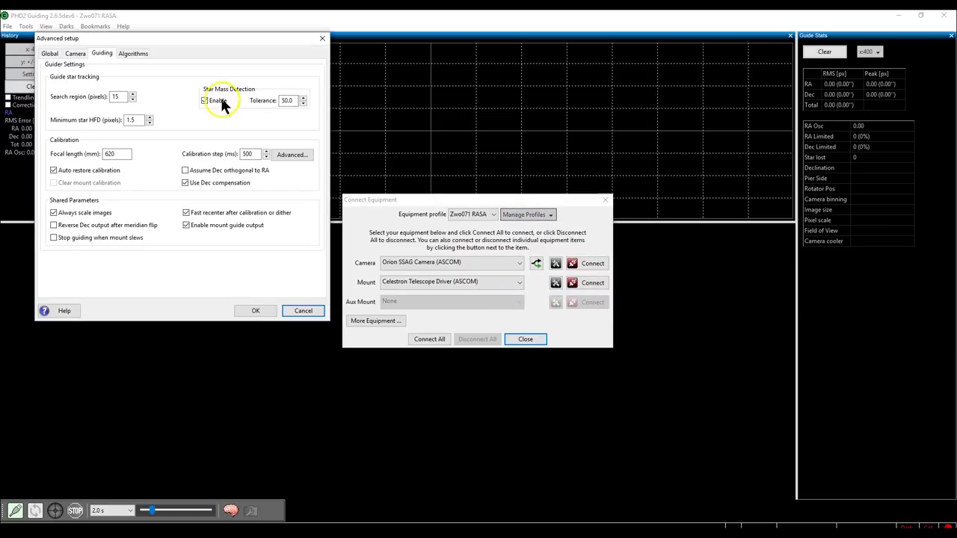
{"action": "left_click_drag", "start_coordinate": [188, 43], "coordinate": [371, 136]}
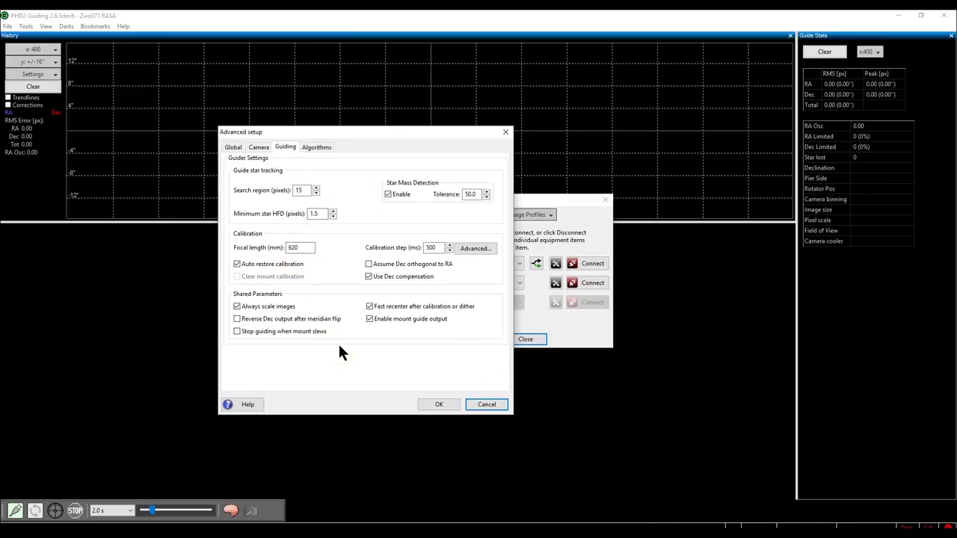
Show the global settings and inspect the update options and log file location
{"action": "left_click", "coordinate": [233, 146]}
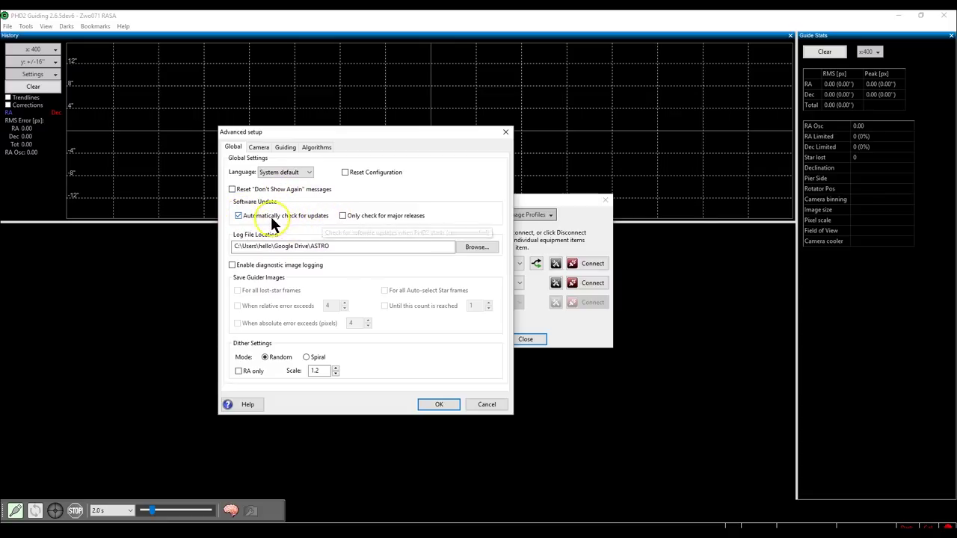
{"action": "left_click", "coordinate": [338, 248]}
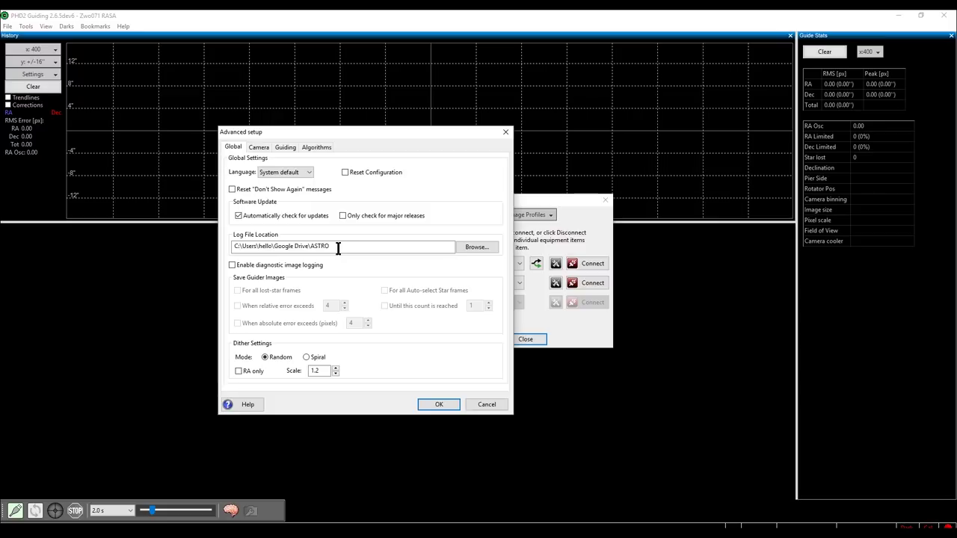
{"action": "left_click", "coordinate": [336, 248]}
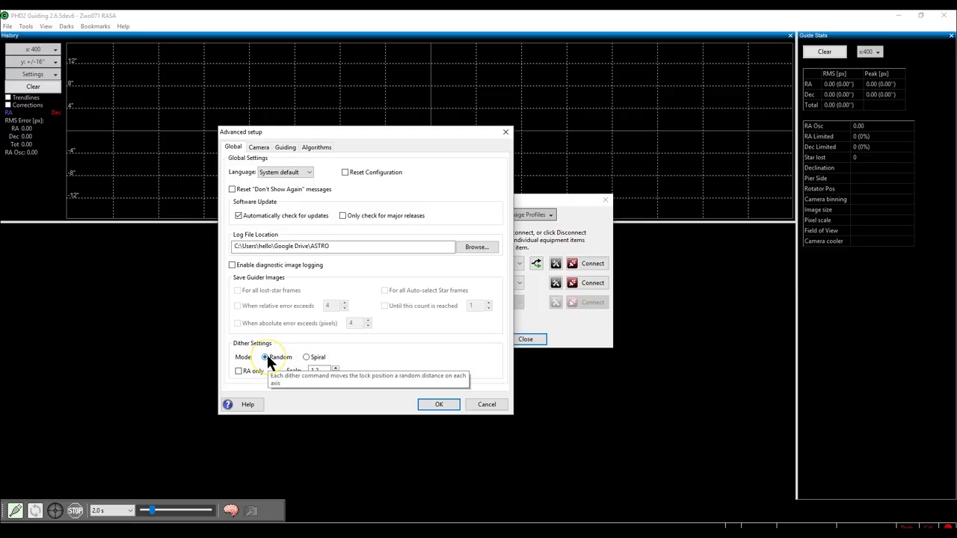
Edit the dither scale in the global settings, removing the digit after the decimal point
{"action": "left_click", "coordinate": [315, 371]}
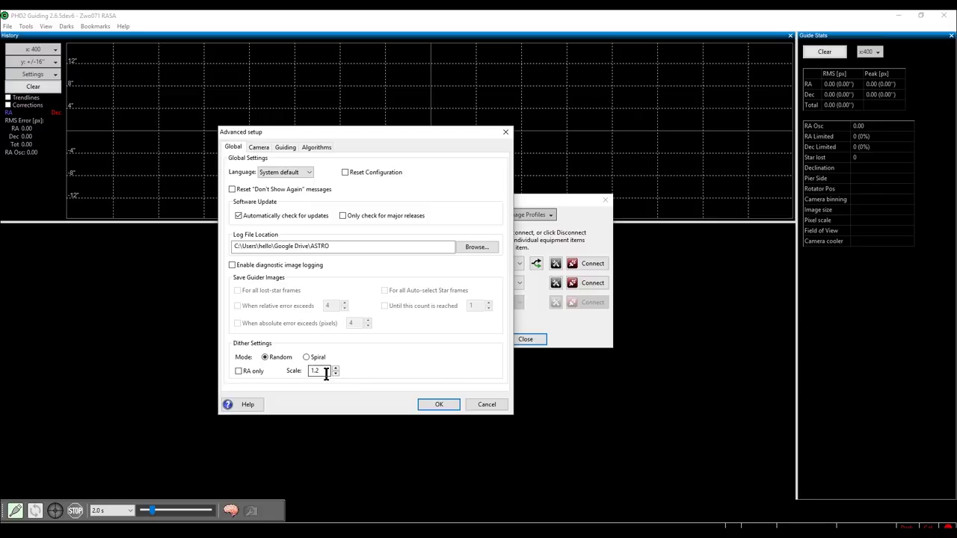
{"action": "left_click", "coordinate": [327, 367]}
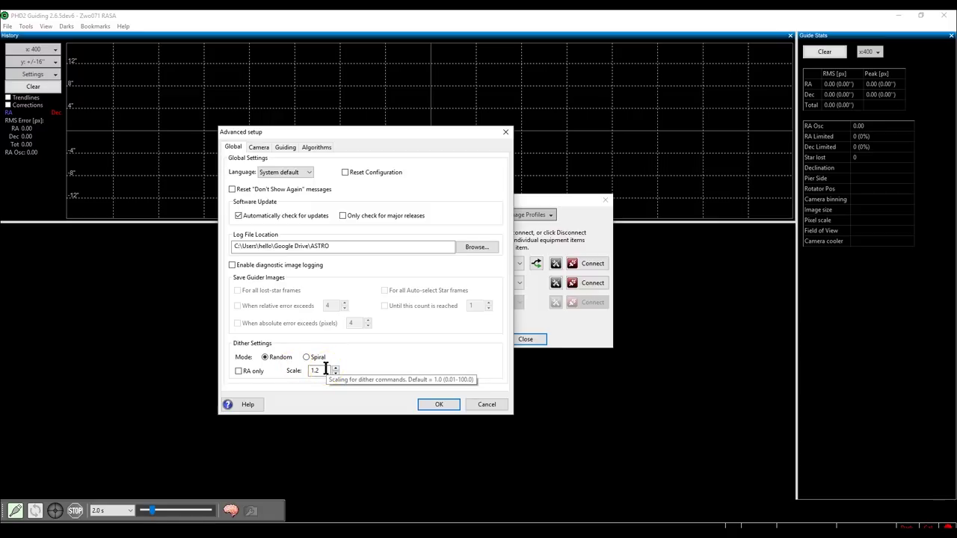
{"action": "left_click", "coordinate": [336, 410]}
{"action": "key", "text": "BackSpace"}
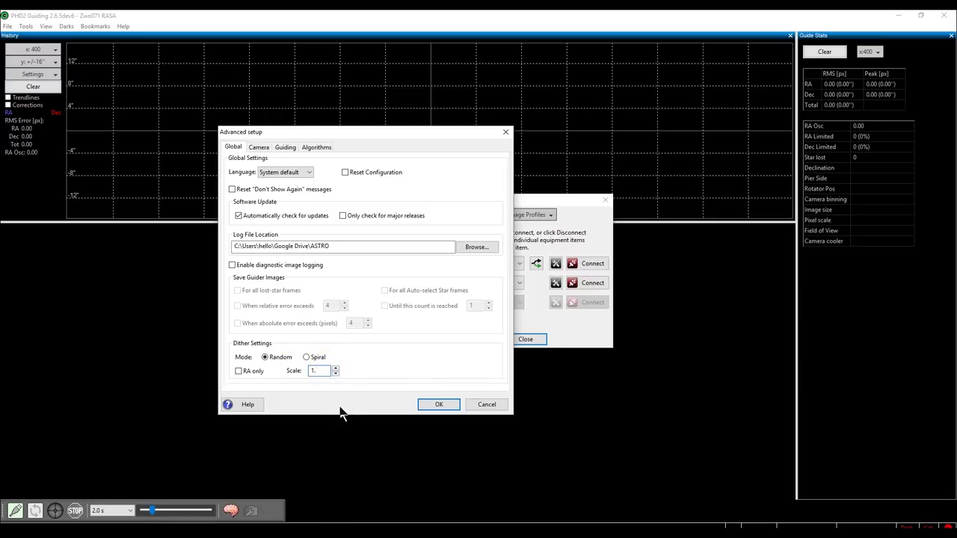
{"action": "left_click", "coordinate": [202, 299]}
Show the camera settings and examine the auto-exposure minimum, maximum and target SNR
{"action": "left_click", "coordinate": [258, 148]}
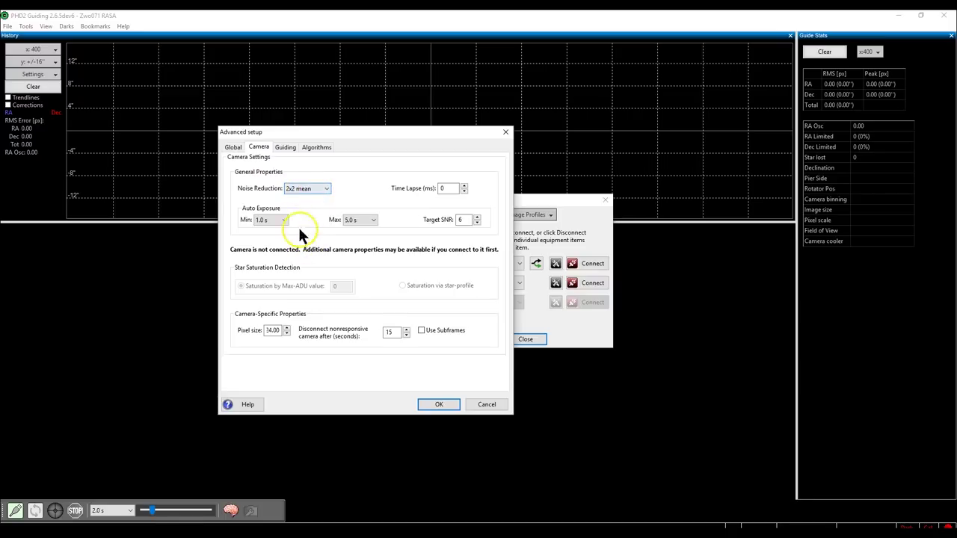
{"action": "left_click", "coordinate": [266, 220]}
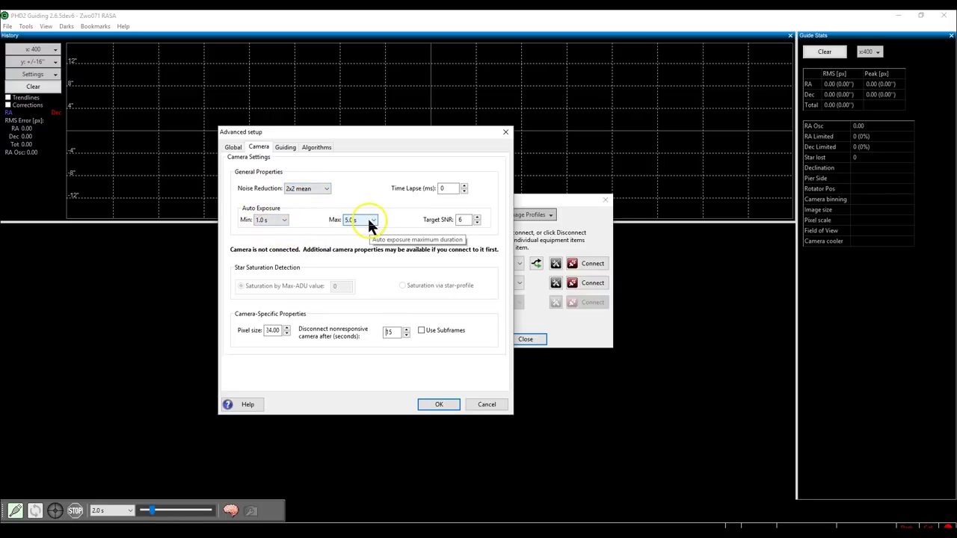
{"action": "left_click", "coordinate": [465, 220]}
{"action": "key", "text": "BackSpace"}
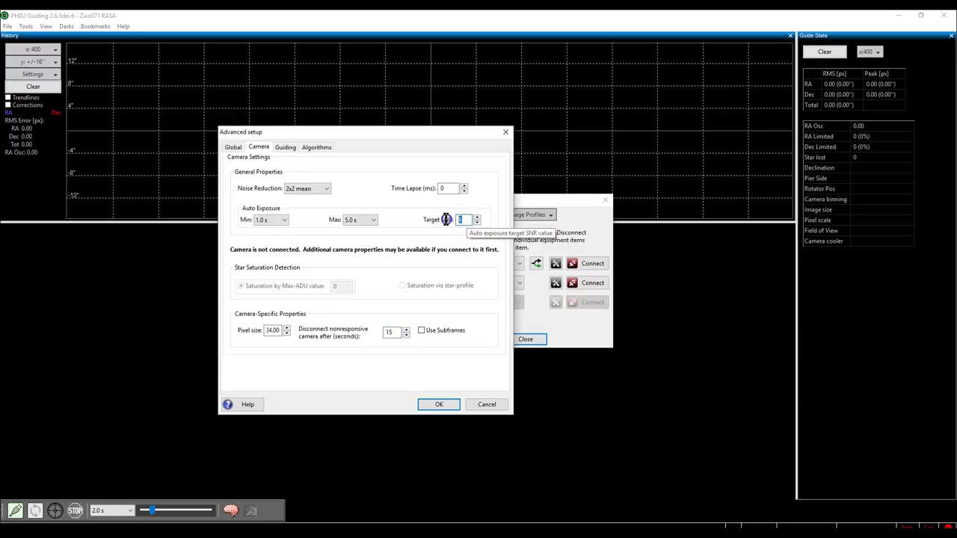
{"action": "key", "text": "ctrl+z"}
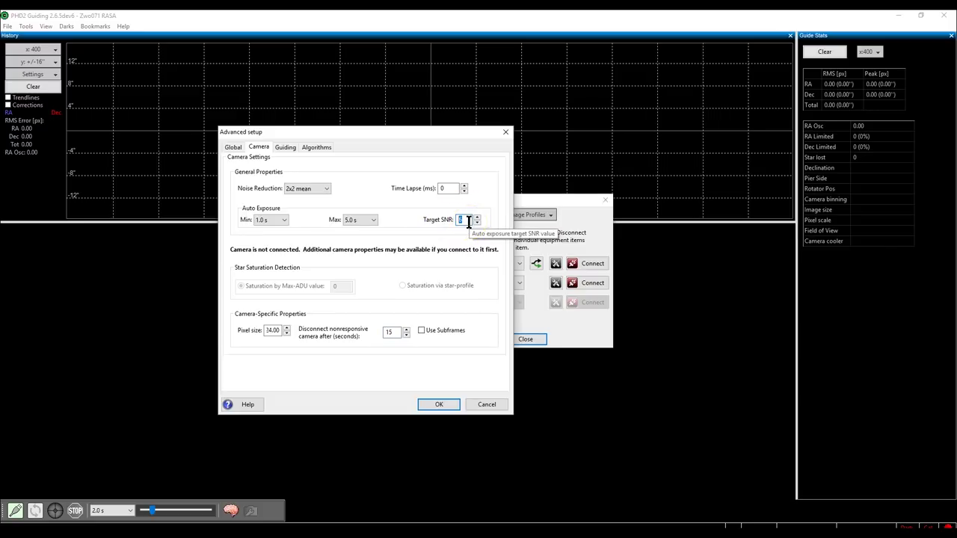
Select the camera's pixel size value and open field of view.txt in Notepad to look up the Orion StarShoot AutoGuider's pixel size
{"action": "double_click", "coordinate": [273, 330]}
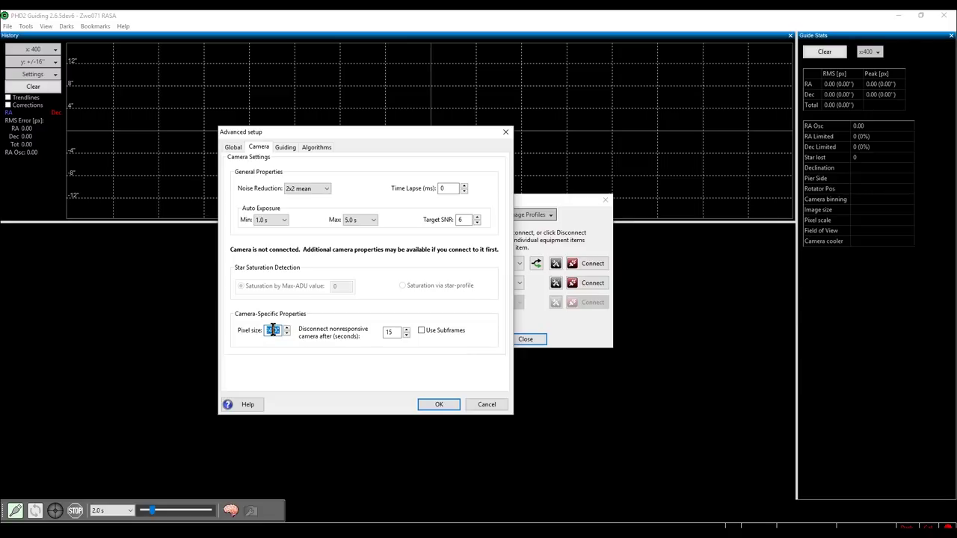
{"action": "left_click", "coordinate": [423, 530]}
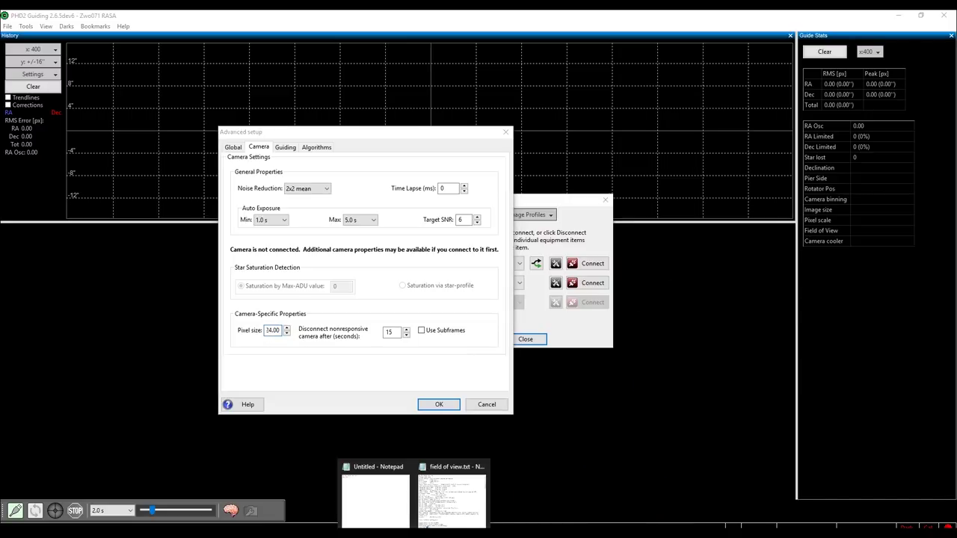
{"action": "left_click", "coordinate": [458, 500]}
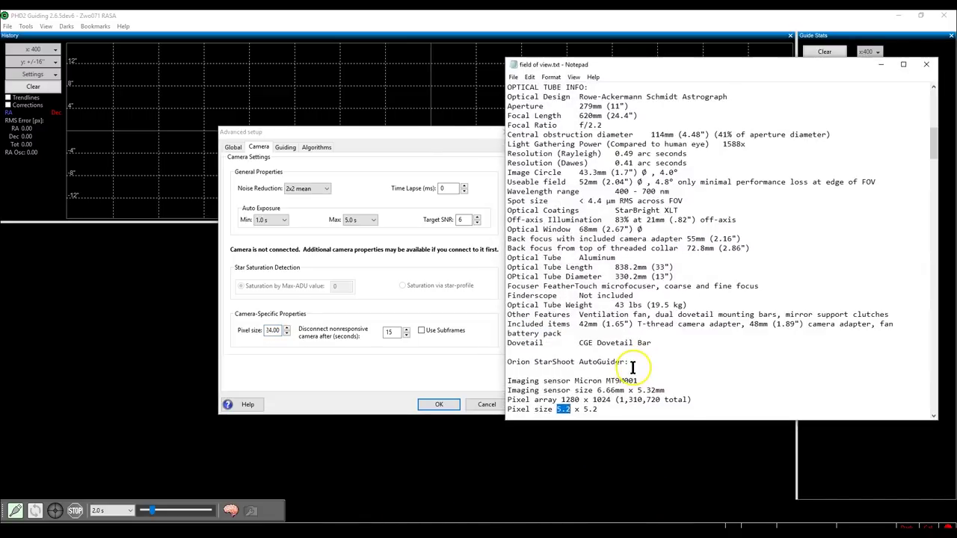
Set the guide camera's pixel size to 5.20 and put away the Notepad reference file
{"action": "left_click", "coordinate": [303, 337]}
{"action": "type", "text": "5.20"}
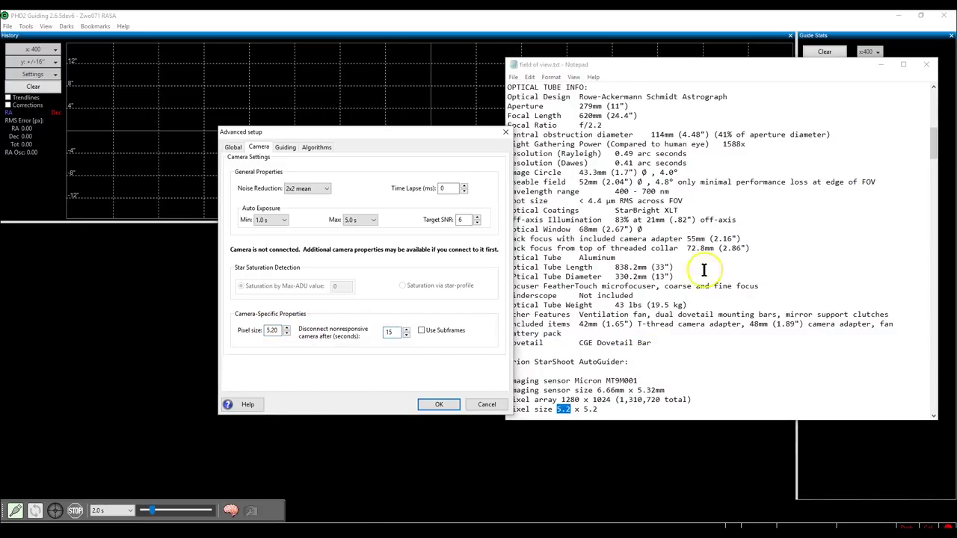
{"action": "left_click", "coordinate": [880, 64]}
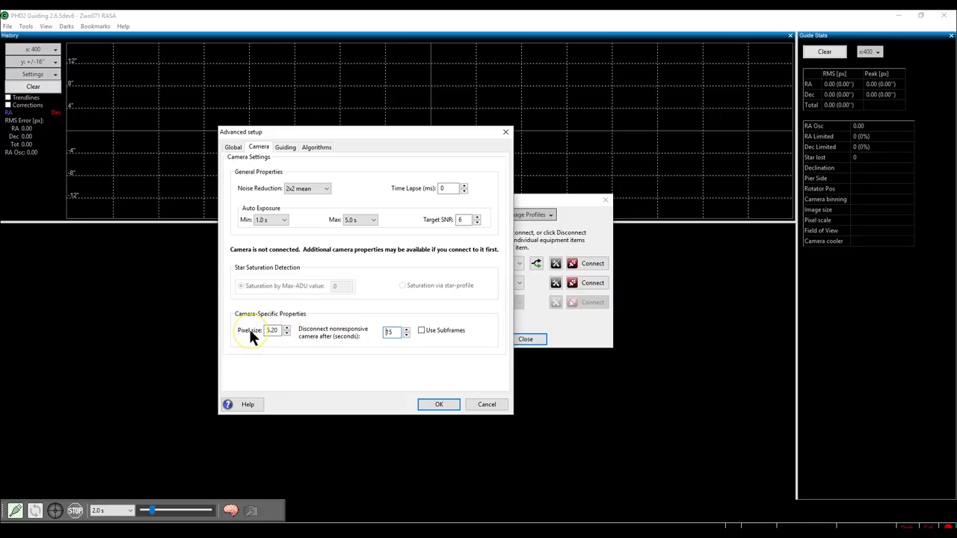
{"action": "left_click", "coordinate": [273, 330]}
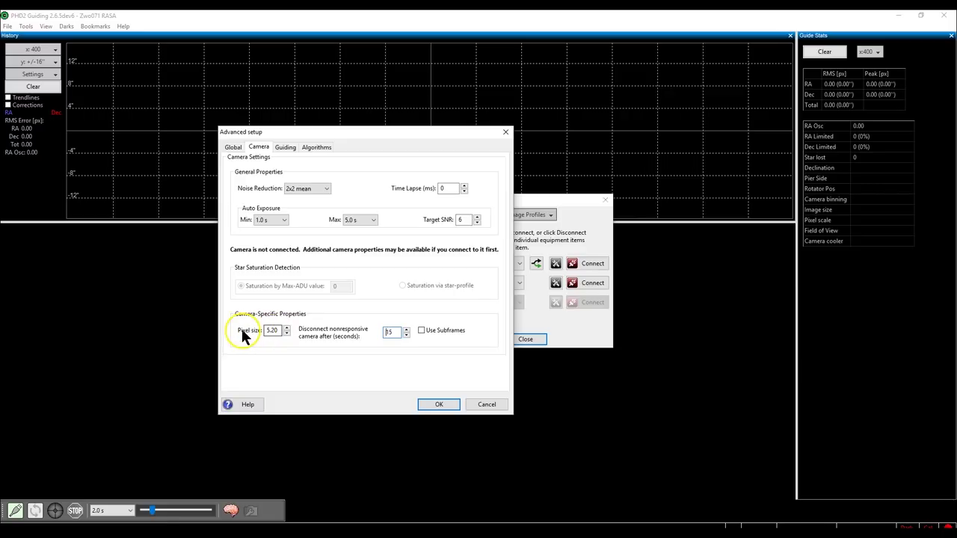
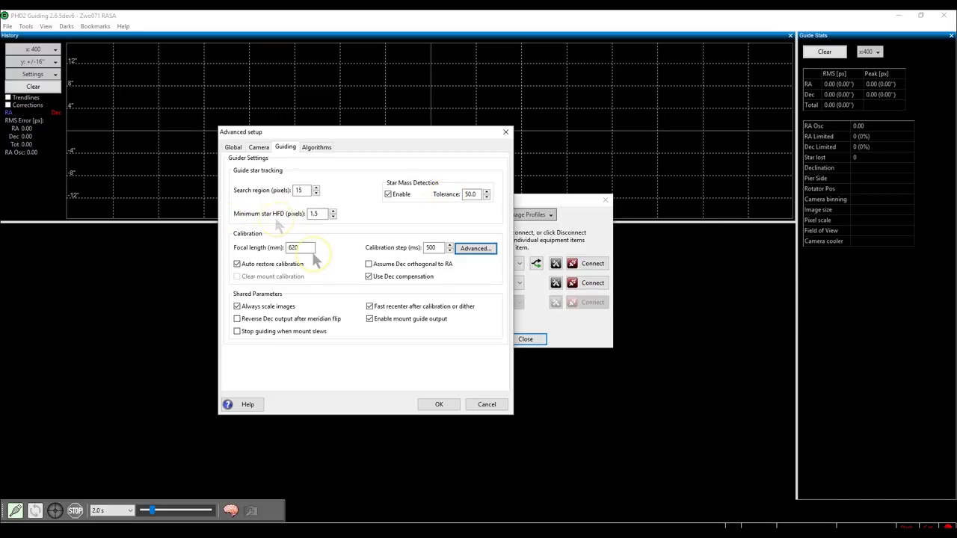
Review the camera and guiding settings, including the detailed calibration parameters, and show the mount guide algorithms
{"action": "left_click", "coordinate": [258, 146]}
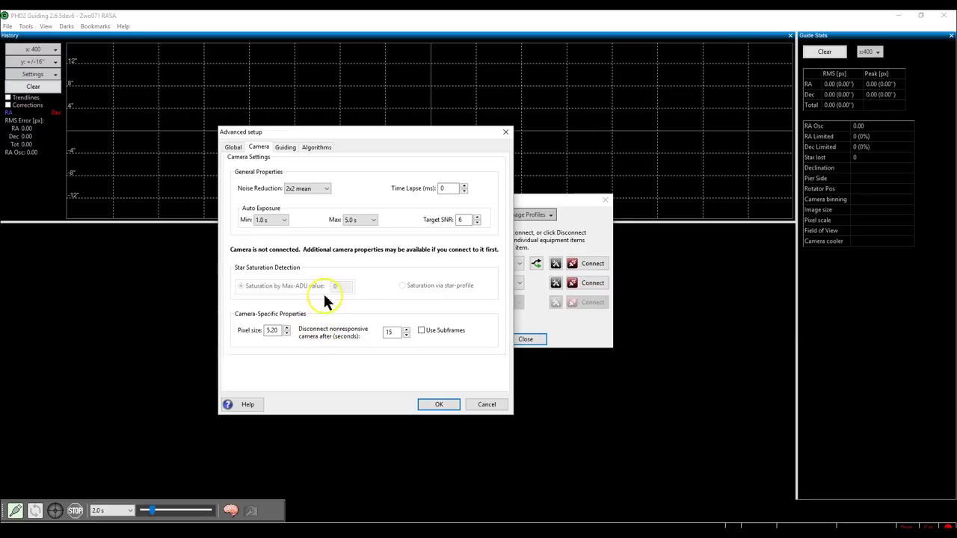
{"action": "left_click", "coordinate": [282, 147]}
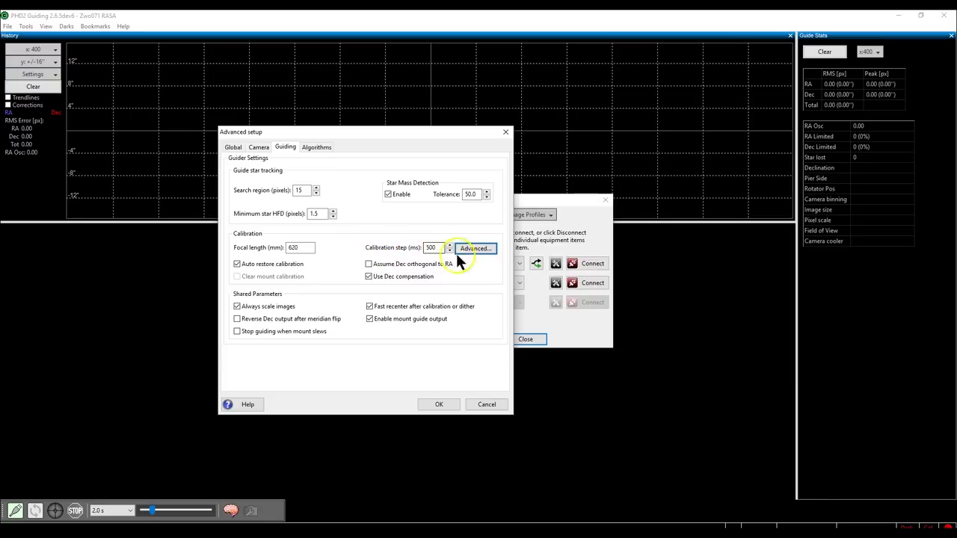
{"action": "left_click", "coordinate": [486, 249]}
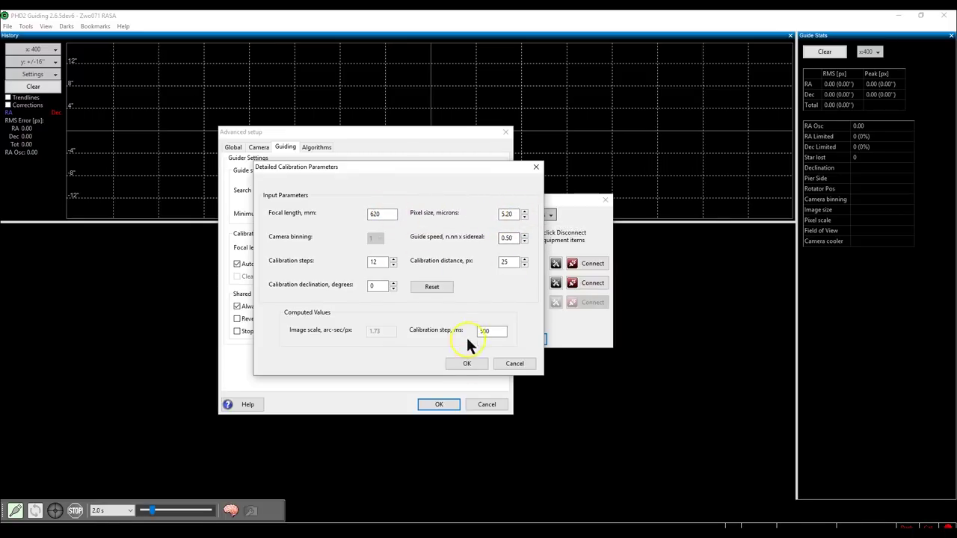
{"action": "left_click", "coordinate": [466, 364]}
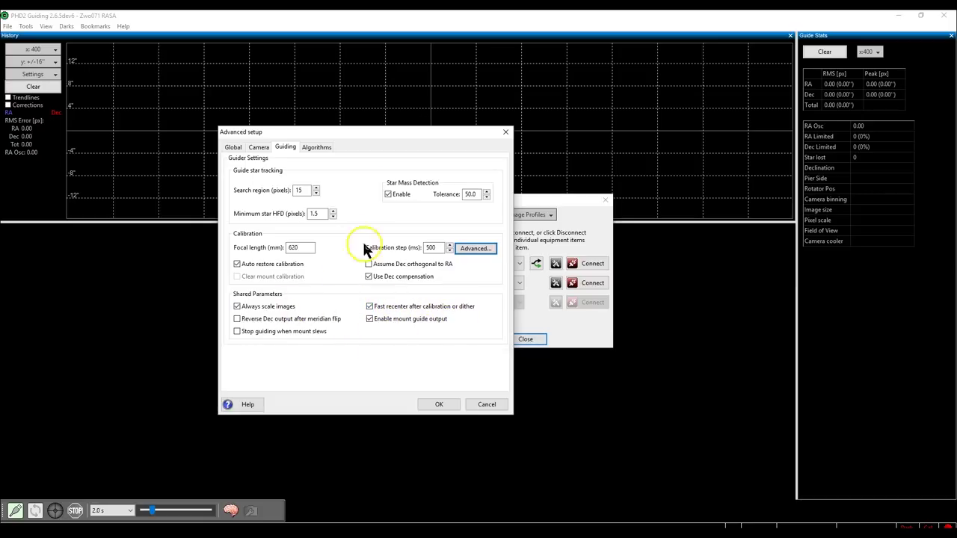
{"action": "left_click", "coordinate": [316, 148]}
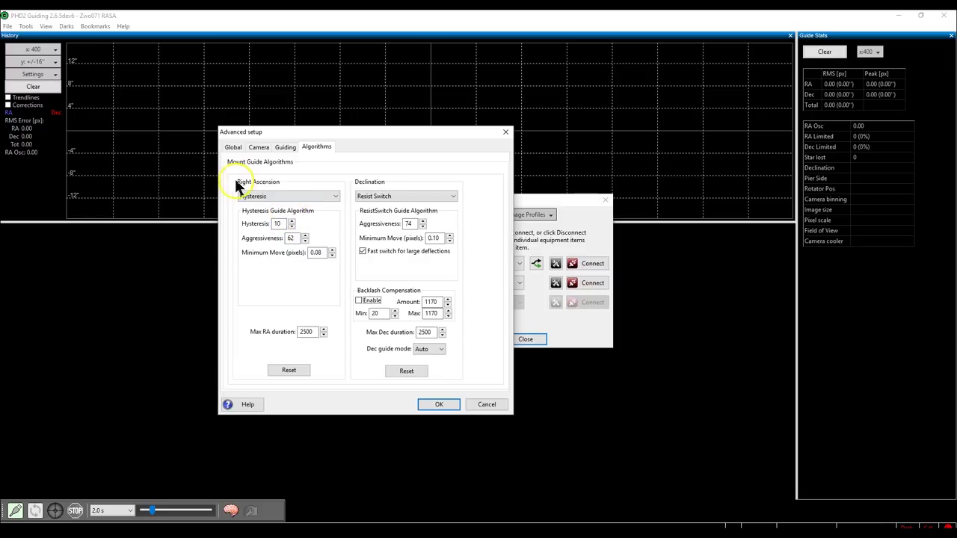
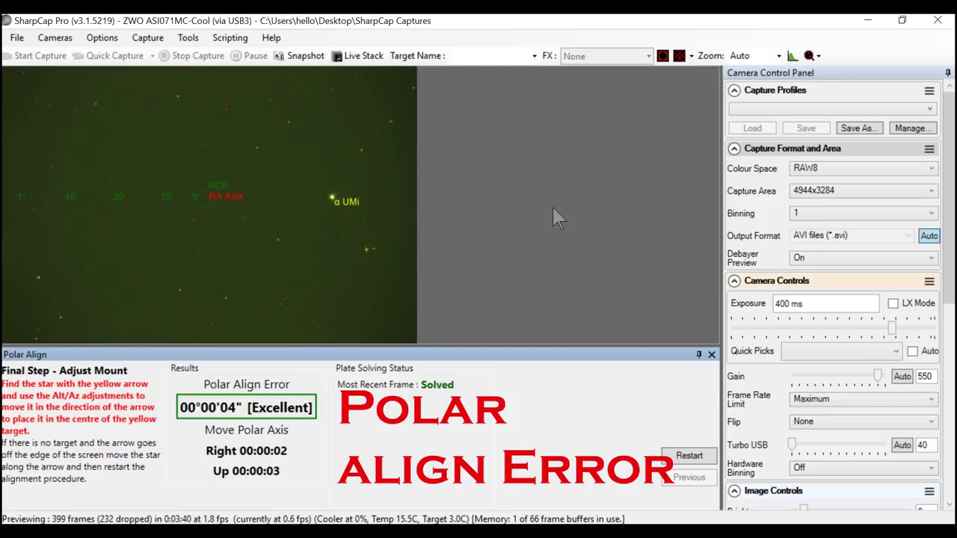
In SharpCap, close the polar alignment tool and overlay the Crosshairs reticule on the main camera's preview
{"action": "left_click", "coordinate": [712, 356]}
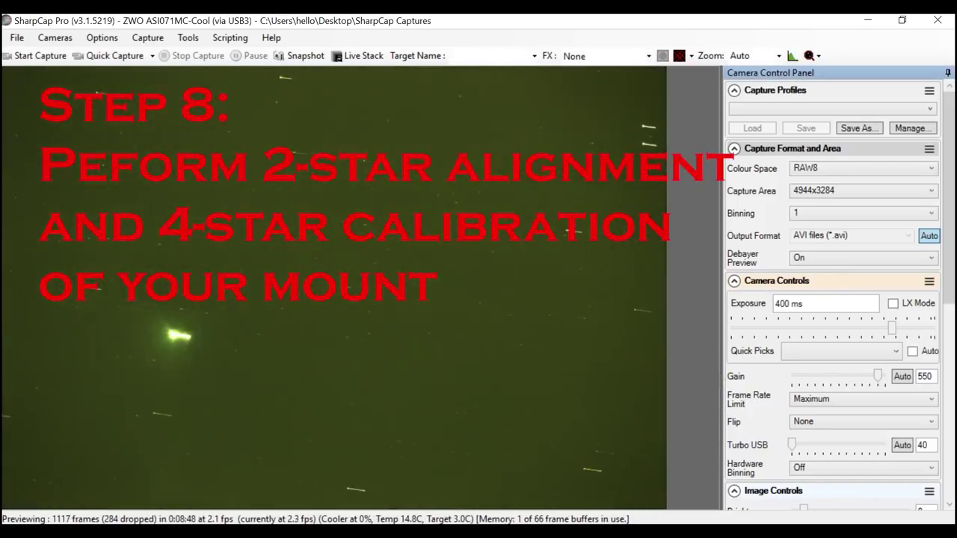
{"action": "left_click", "coordinate": [188, 39]}
{"action": "left_click", "coordinate": [691, 55]}
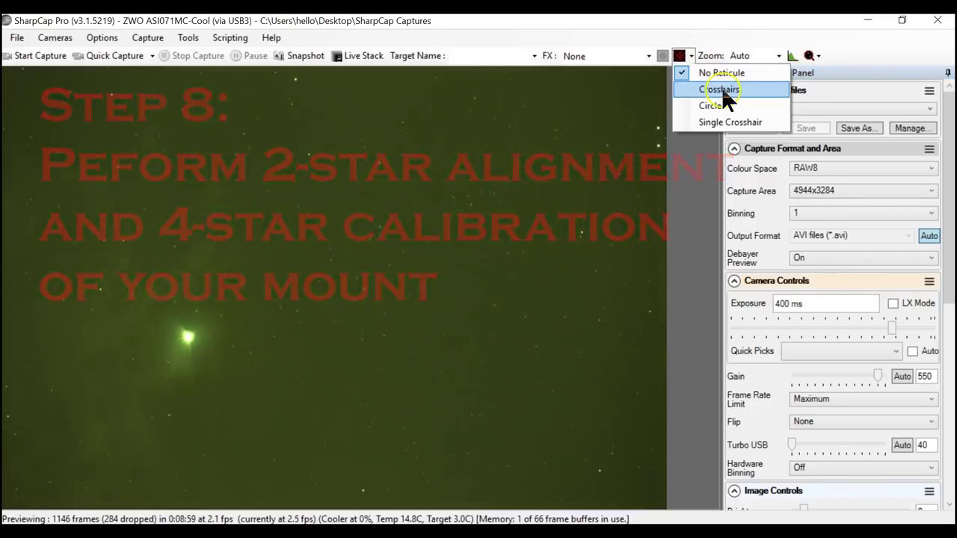
{"action": "left_click", "coordinate": [722, 92]}
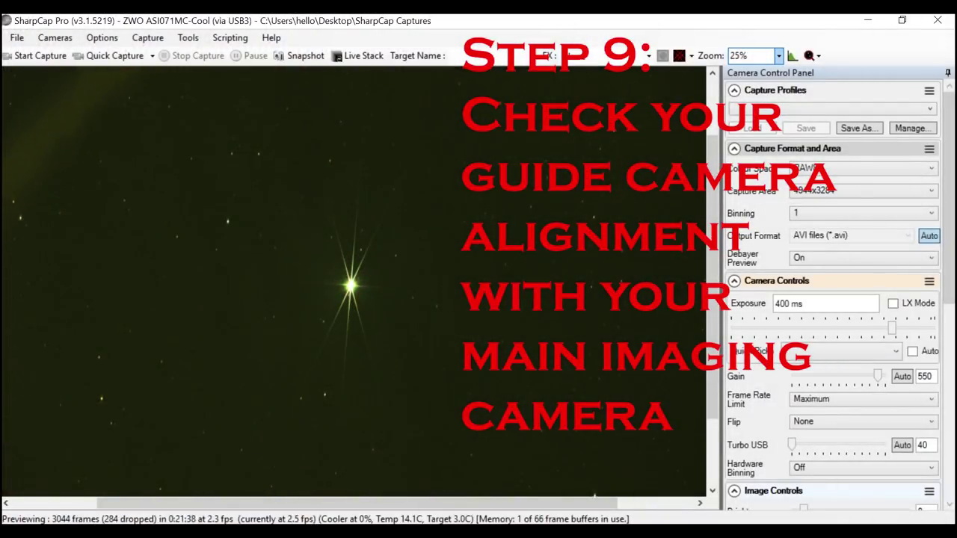
Switch the preview to the Orion SSAG Camera and set its zoom to Auto
{"action": "key", "text": "alt+c"}
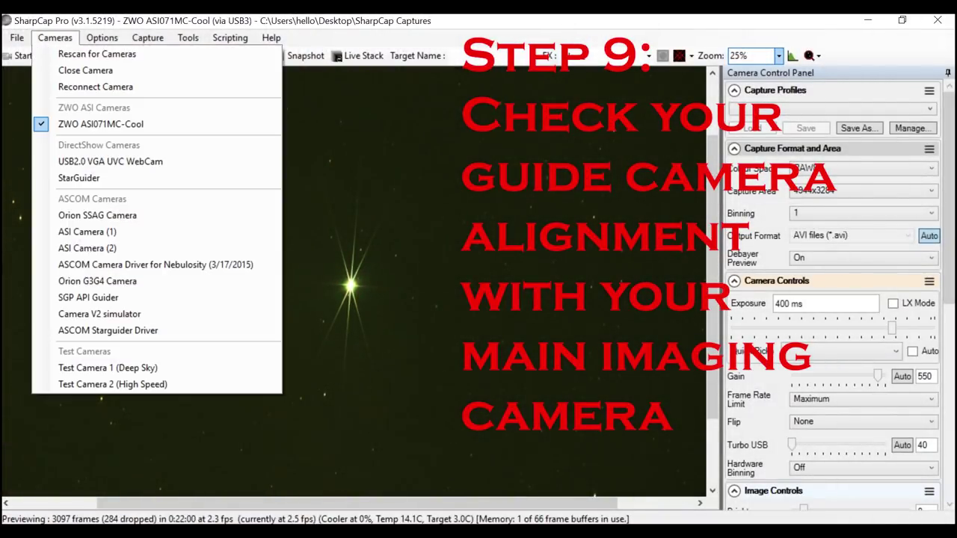
{"action": "left_click", "coordinate": [97, 223]}
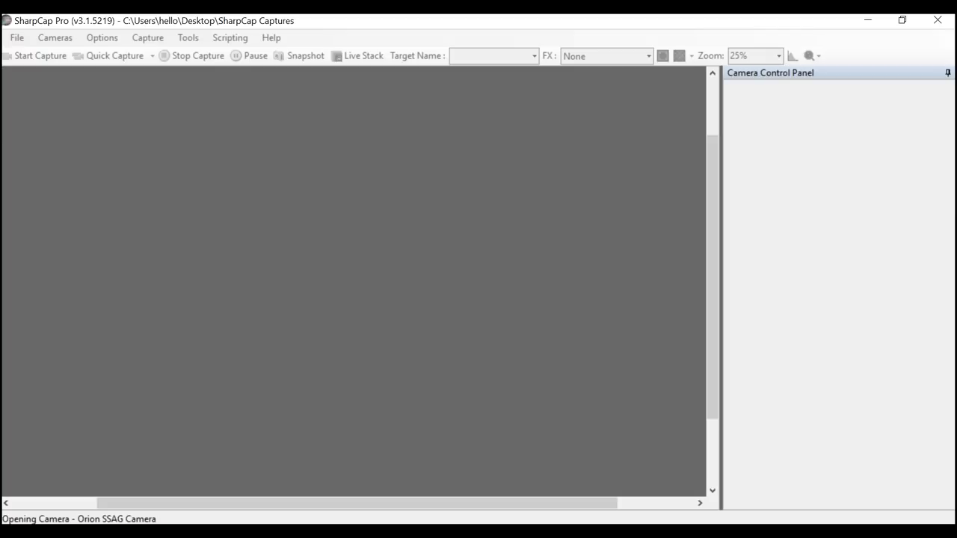
{"action": "left_click", "coordinate": [547, 22]}
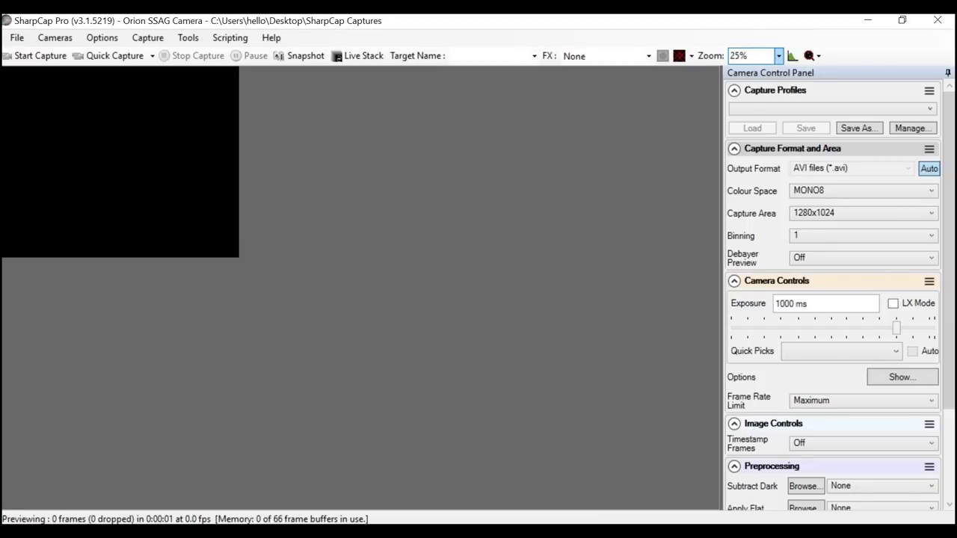
{"action": "left_click", "coordinate": [778, 55]}
{"action": "left_click", "coordinate": [755, 72]}
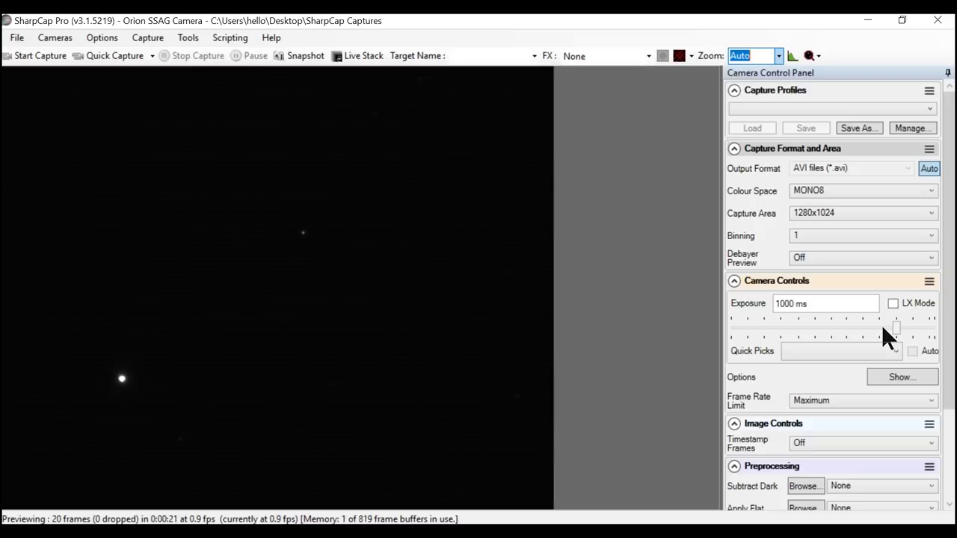
Overlay the Crosshairs reticule on the guide camera's preview
{"action": "left_click", "coordinate": [779, 55]}
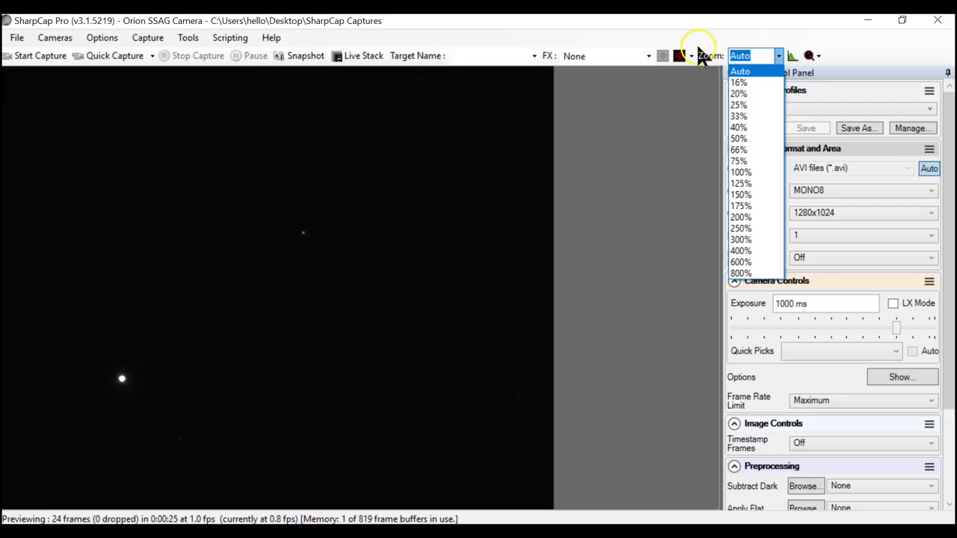
{"action": "left_click", "coordinate": [462, 45]}
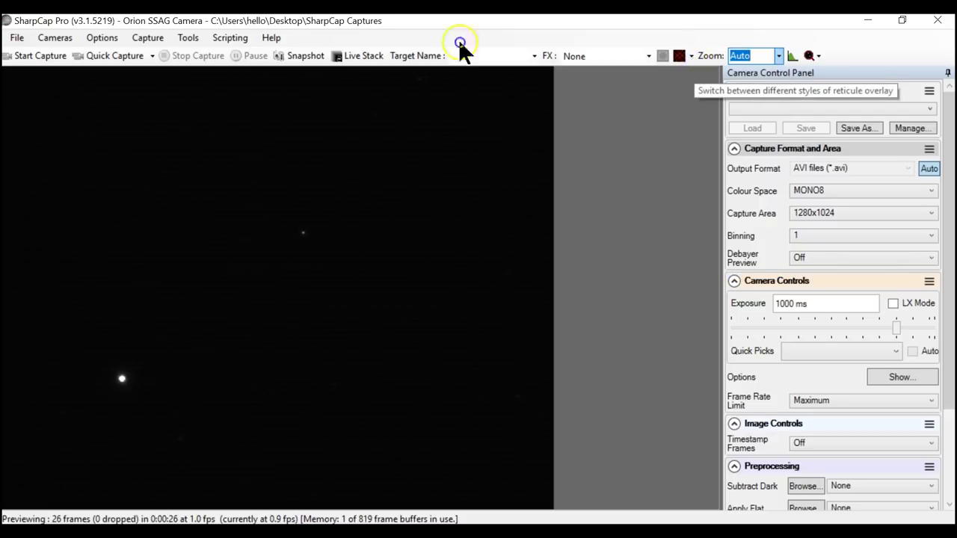
{"action": "left_click", "coordinate": [689, 55]}
{"action": "left_click", "coordinate": [708, 90]}
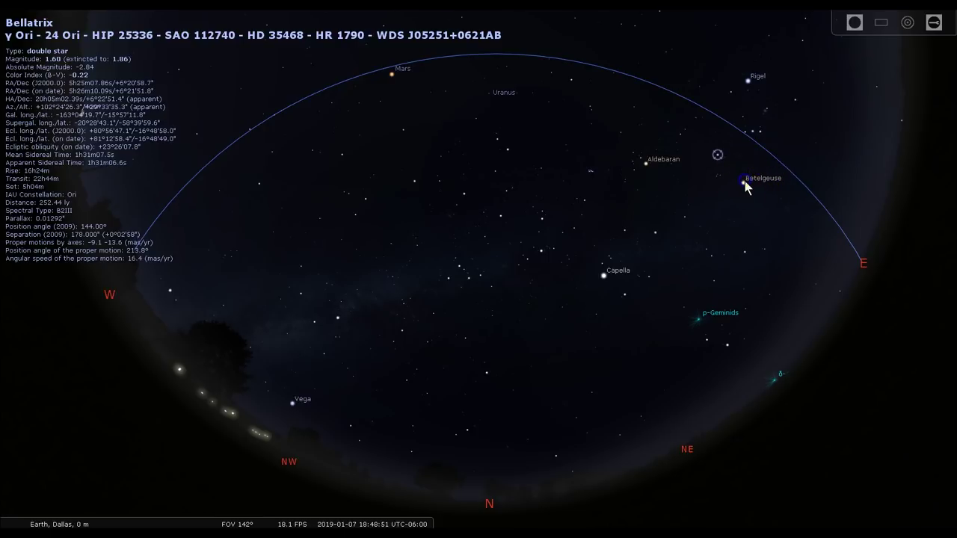
In Stellarium, select Bellatrix and a neighbouring star in Orion to examine their positions in the sky
{"action": "left_click", "coordinate": [718, 155]}
{"action": "left_click", "coordinate": [753, 134]}
{"action": "left_click", "coordinate": [718, 155]}
{"action": "left_click", "coordinate": [717, 155]}
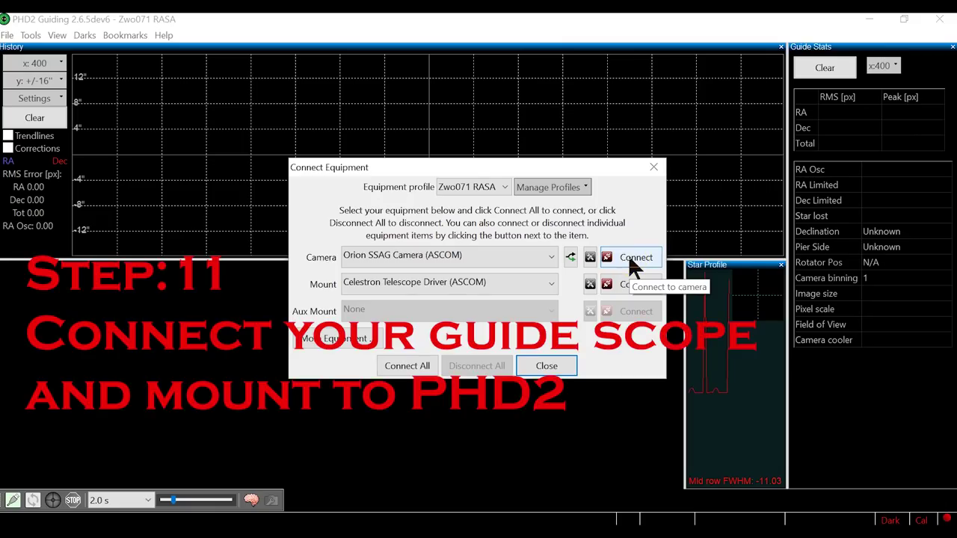
In PHD2 Guiding, connect the Orion SSAG camera and the Celestron telescope mount, and close the equipment dialog
{"action": "left_click", "coordinate": [634, 257]}
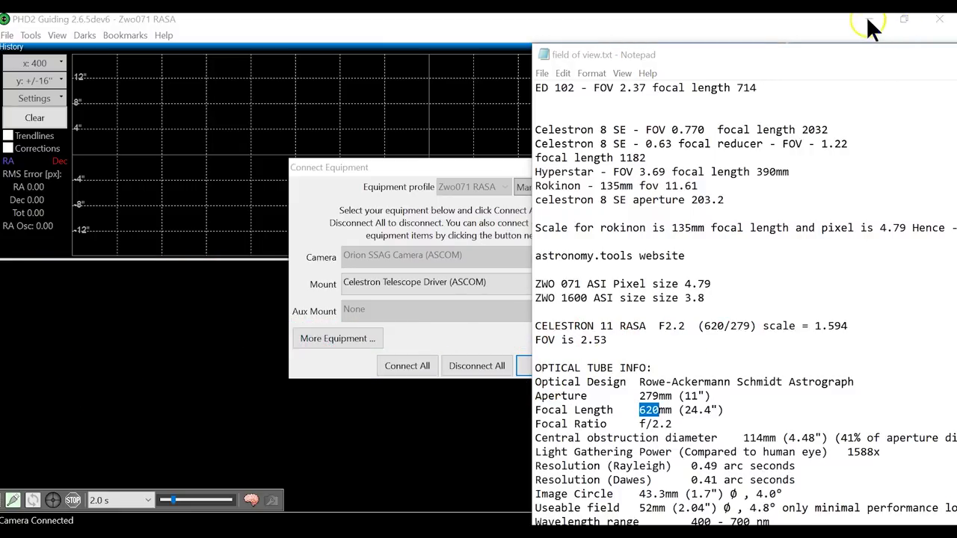
{"action": "left_click", "coordinate": [439, 166]}
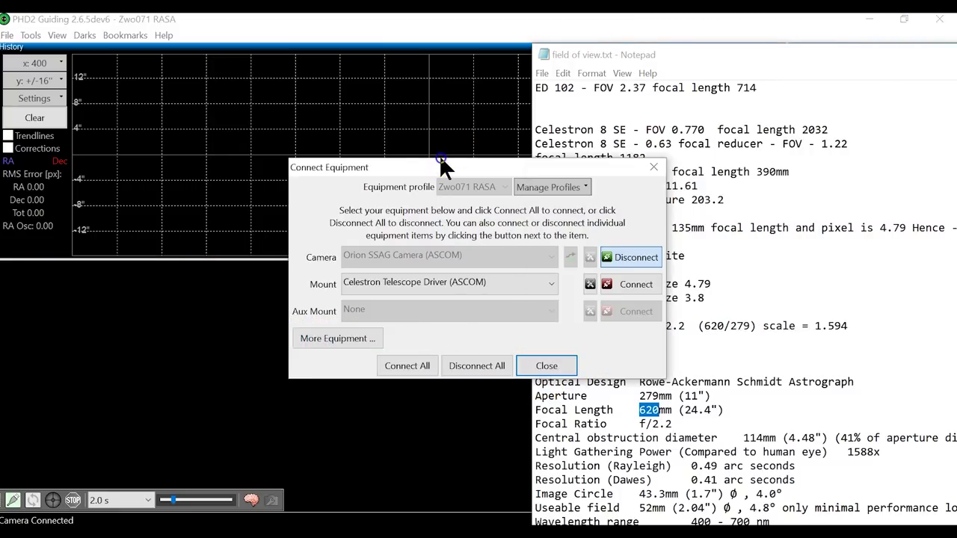
{"action": "left_click", "coordinate": [634, 282]}
{"action": "left_click", "coordinate": [550, 365]}
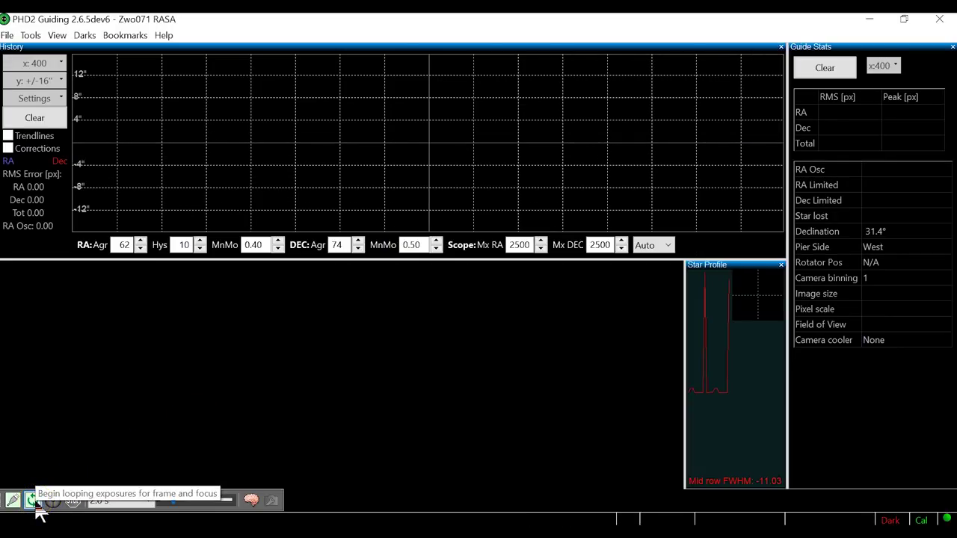
Start looping 2.0 s exposures and adjust the screen gamma so the stars stand out against the background
{"action": "left_click", "coordinate": [33, 503]}
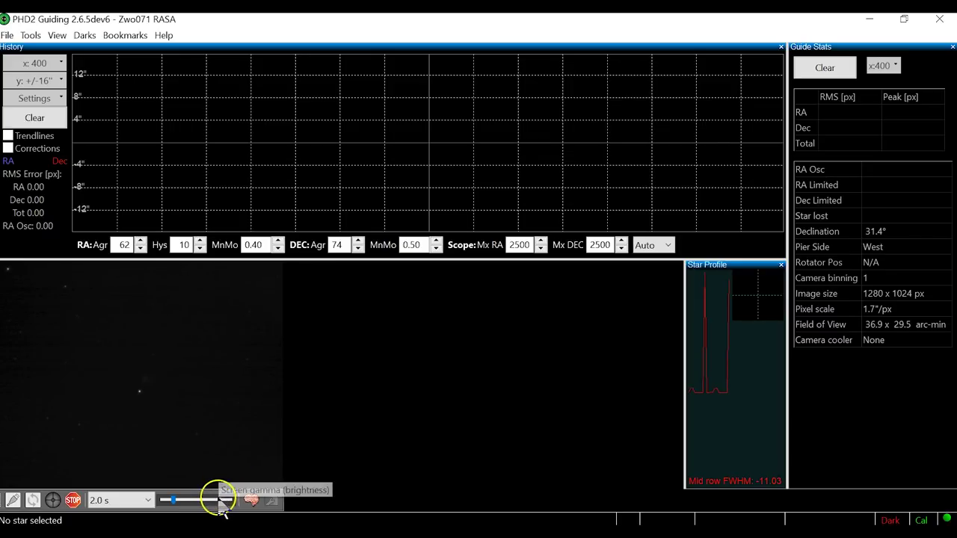
{"action": "left_click_drag", "start_coordinate": [172, 503], "coordinate": [169, 506]}
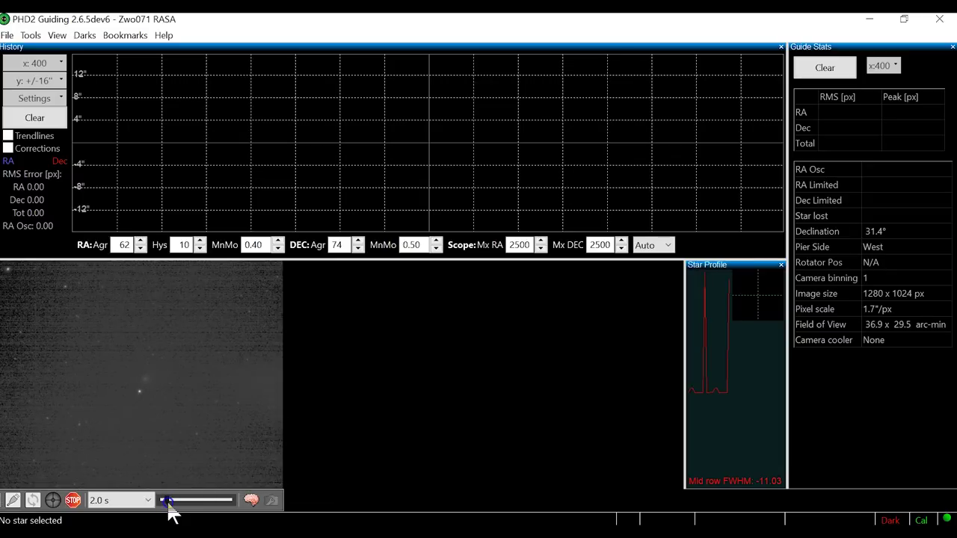
{"action": "left_click_drag", "start_coordinate": [168, 503], "coordinate": [171, 504]}
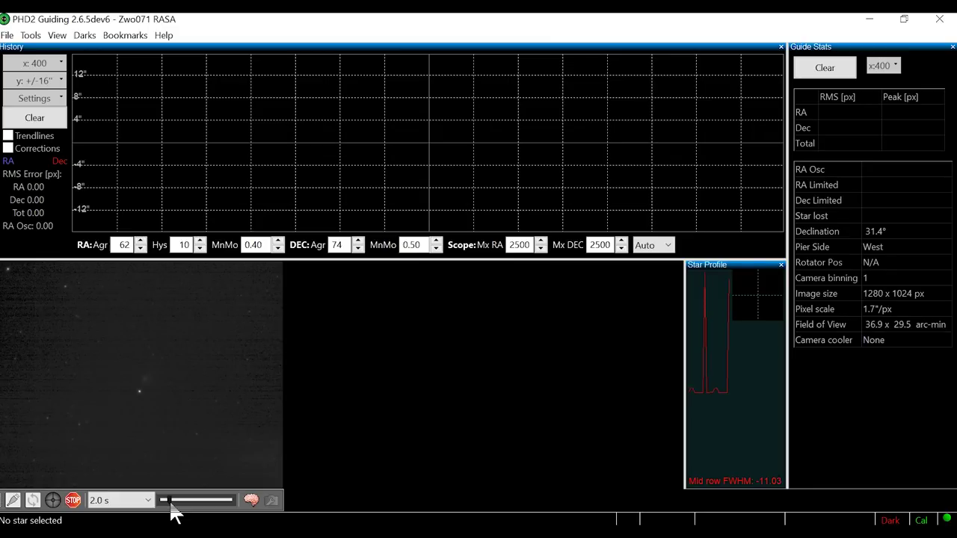
Have a guide star selected automatically in the looping camera image
{"action": "left_click", "coordinate": [58, 36]}
{"action": "left_click", "coordinate": [33, 38]}
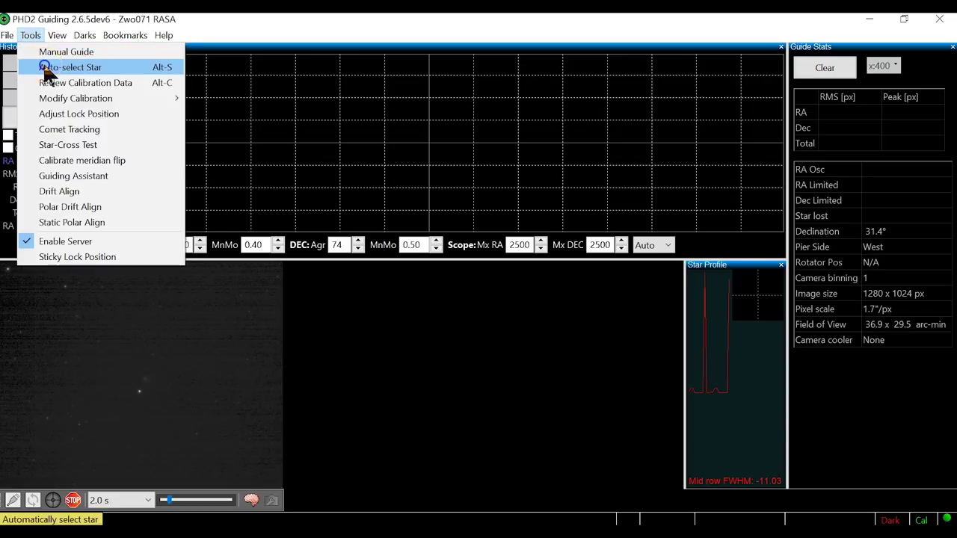
{"action": "left_click", "coordinate": [45, 67]}
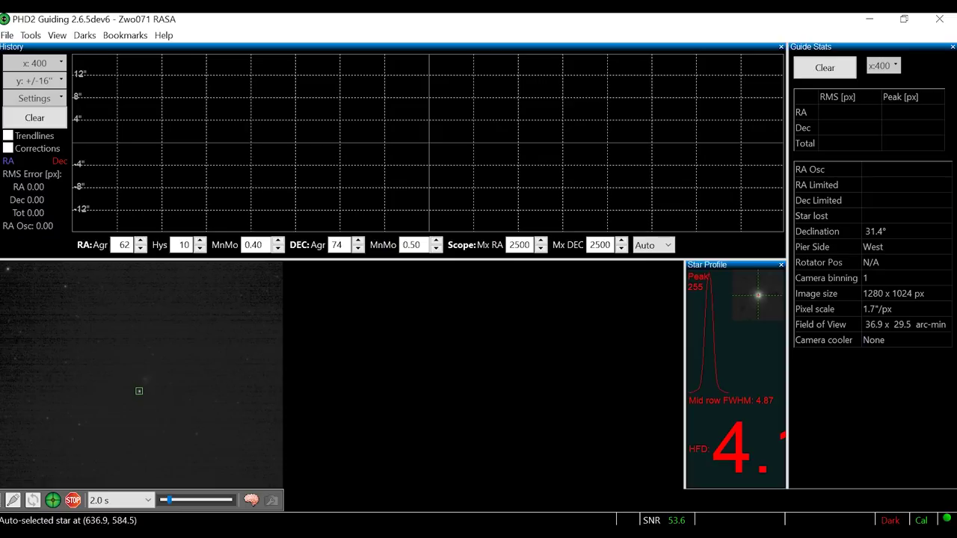
Start guiding on the selected star with a forced recalibration of the mount
{"action": "left_click", "coordinate": [57, 35]}
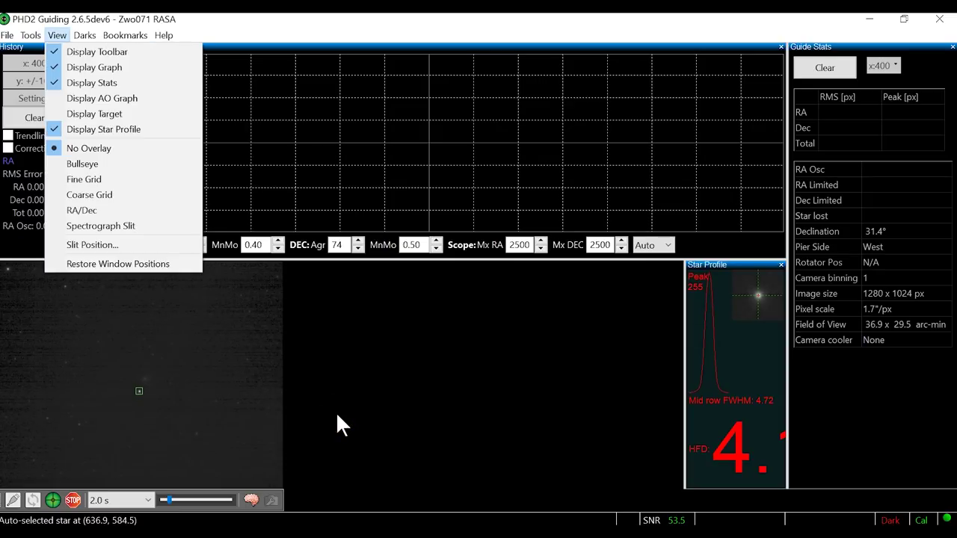
{"action": "left_click", "coordinate": [53, 501]}
{"action": "left_click", "coordinate": [53, 500], "text": "shift"}
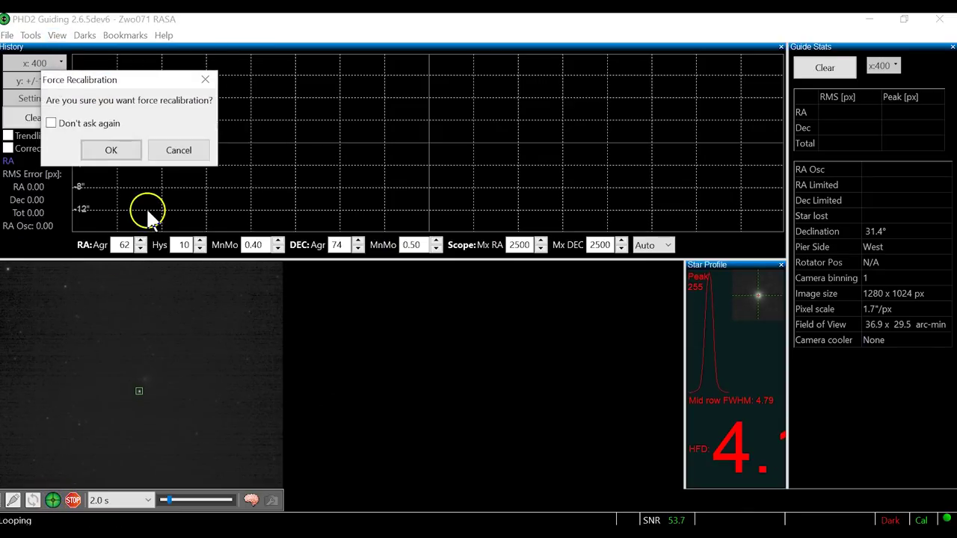
{"action": "left_click", "coordinate": [112, 151]}
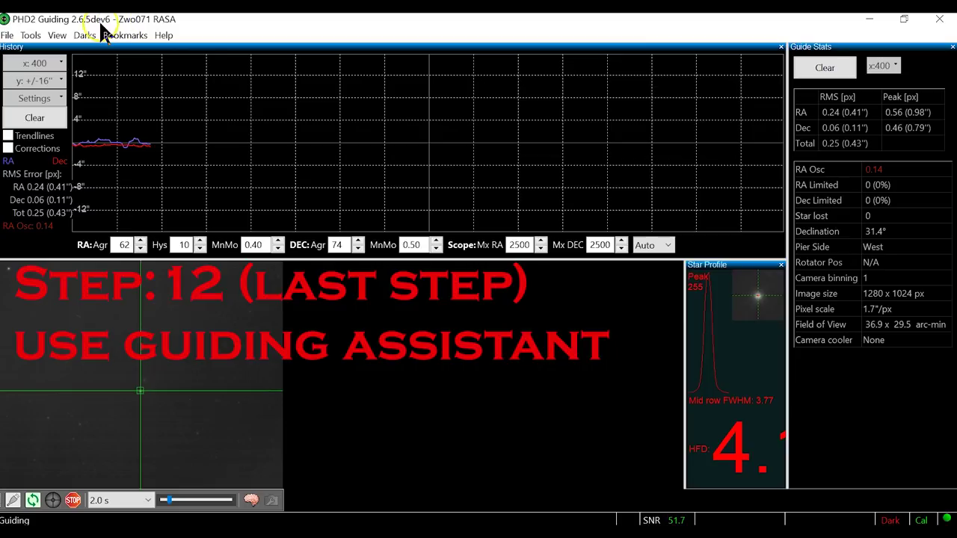
Run the Guiding Assistant with declination backlash measurement enabled, allowing guide output to be disabled
{"action": "left_click", "coordinate": [59, 38]}
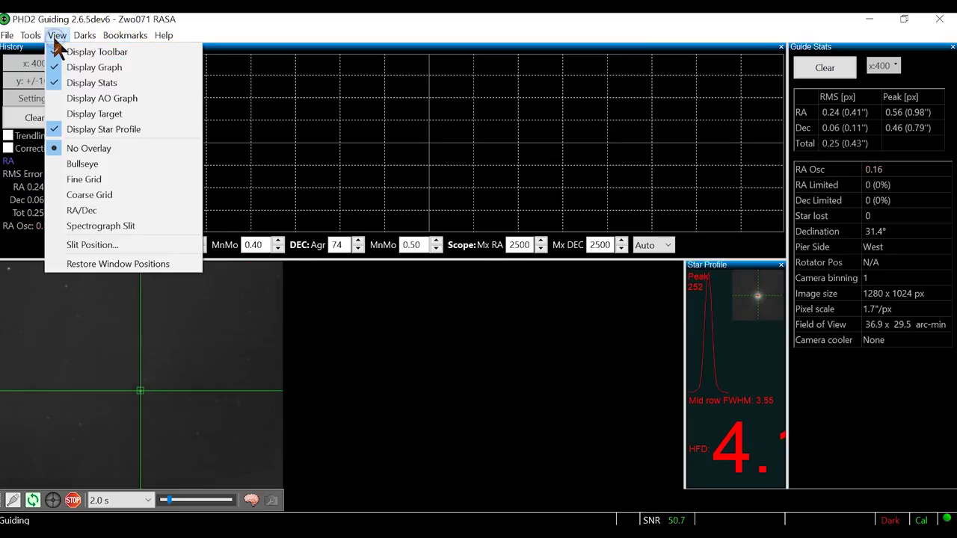
{"action": "mouse_move", "coordinate": [36, 38]}
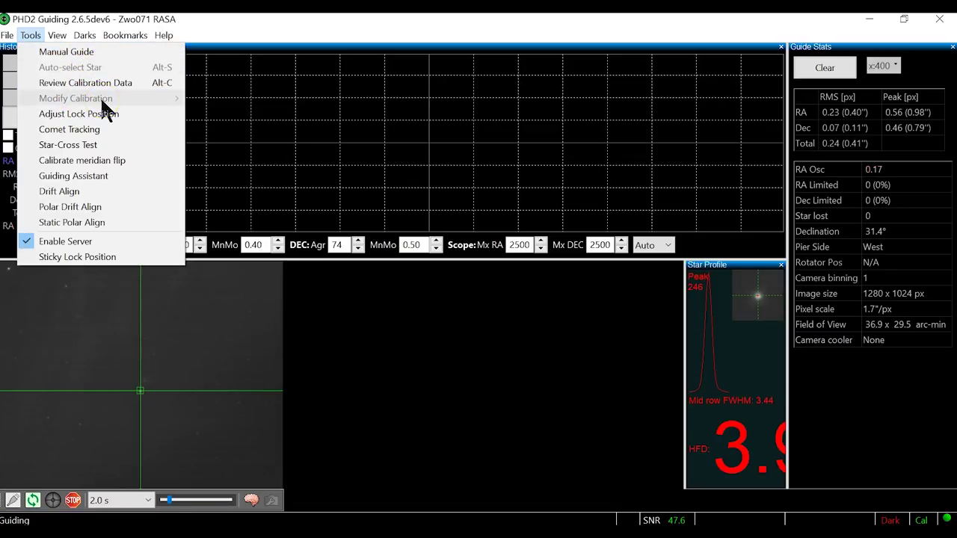
{"action": "left_click", "coordinate": [59, 180]}
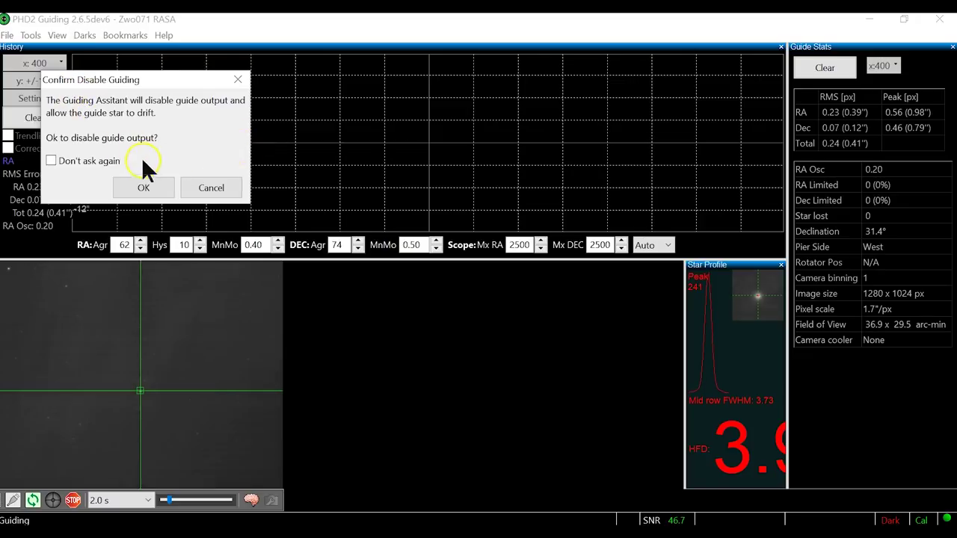
{"action": "left_click", "coordinate": [149, 193]}
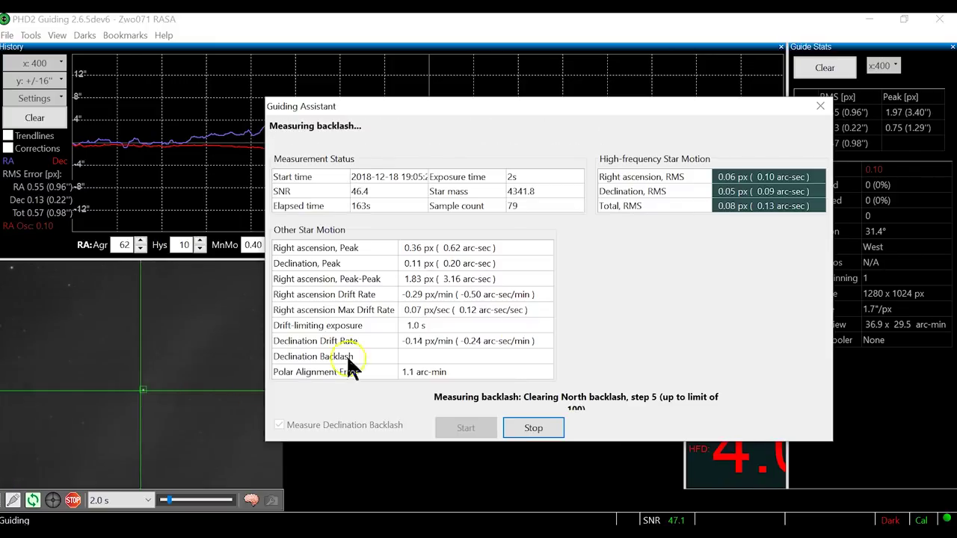
{"action": "left_click", "coordinate": [540, 422]}
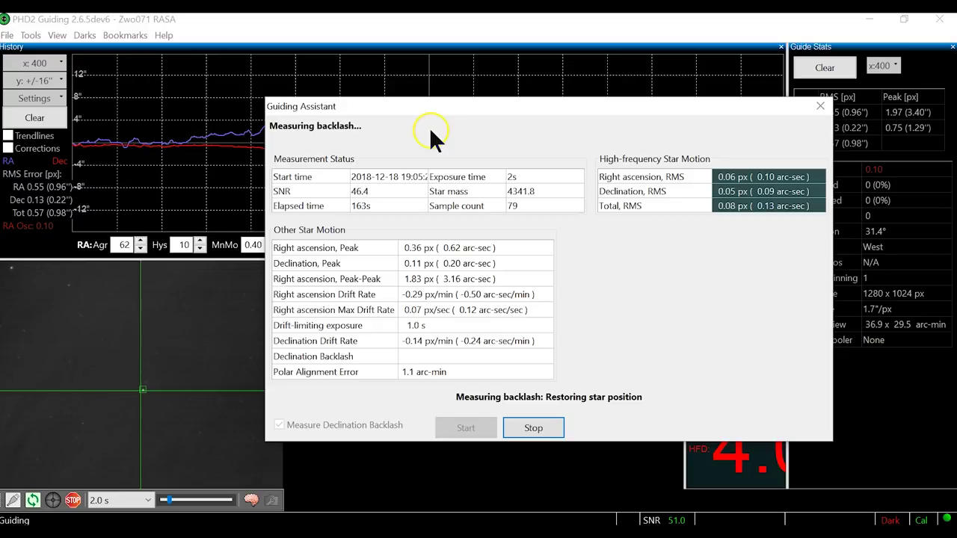
Reposition the Guiding Assistant window to examine the guide star in the camera image and star profile during the backlash measurement
{"action": "left_click_drag", "start_coordinate": [477, 107], "coordinate": [290, 78]}
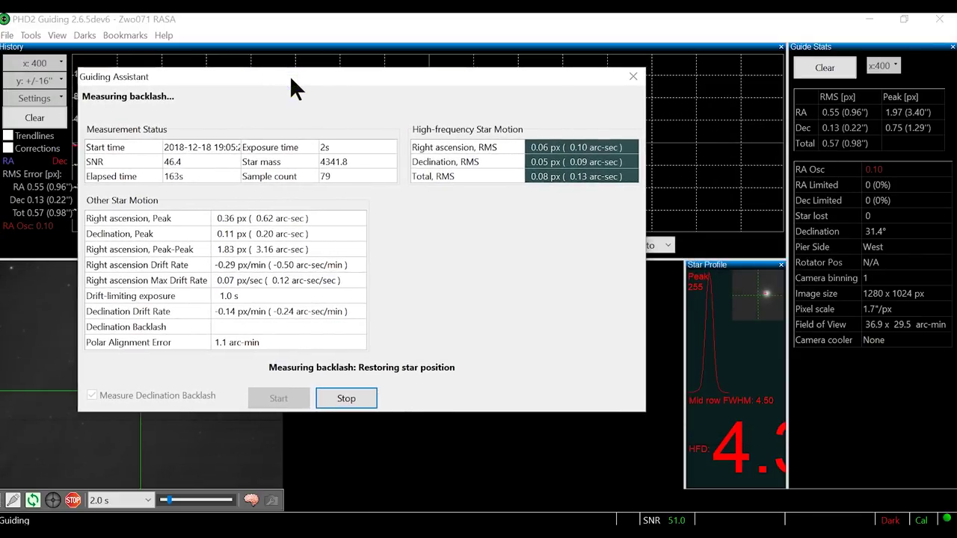
{"action": "left_click_drag", "start_coordinate": [291, 78], "coordinate": [460, 93]}
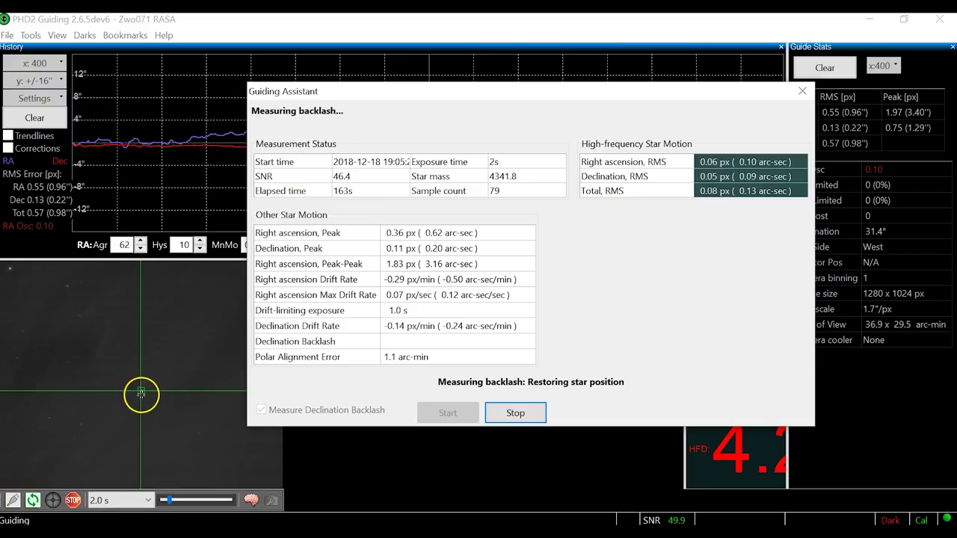
{"action": "left_click_drag", "start_coordinate": [688, 90], "coordinate": [530, 69]}
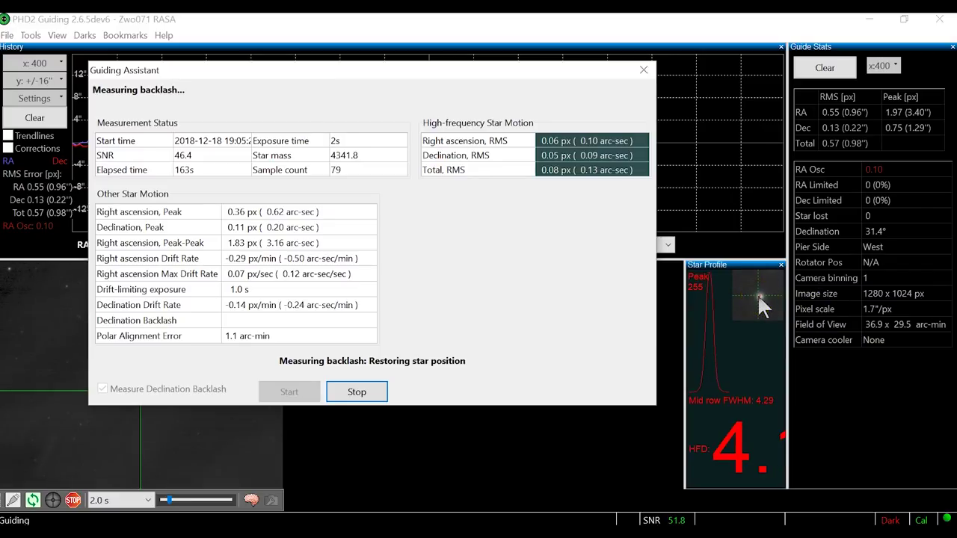
{"action": "left_click", "coordinate": [759, 298]}
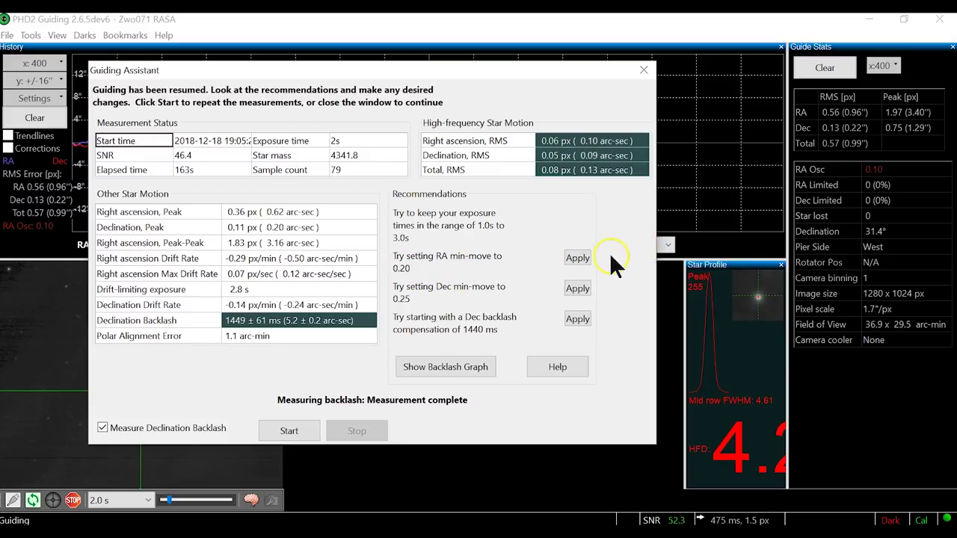
Apply the recommended RA min-move of 0.20, Dec min-move of 0.25 and Dec backlash compensation of 1440 ms
{"action": "left_click", "coordinate": [581, 258]}
{"action": "left_click", "coordinate": [581, 292]}
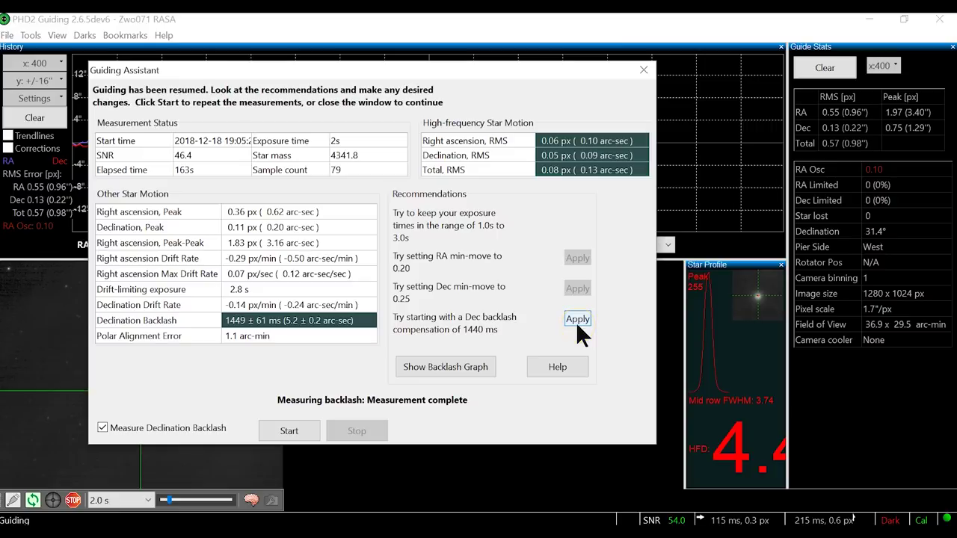
{"action": "left_click", "coordinate": [577, 321]}
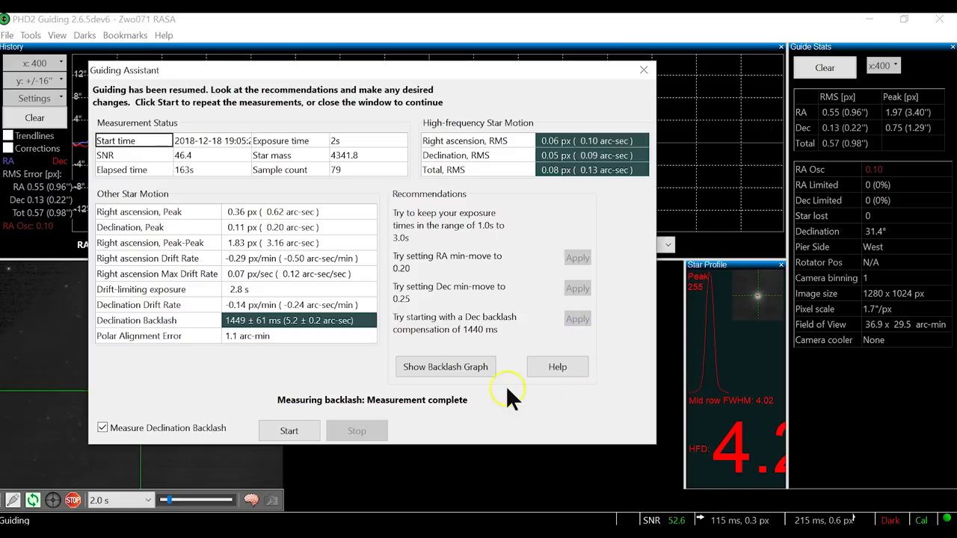
Examine the measured versus ideal backlash graph, and close both the results and the Guiding Assistant
{"action": "left_click", "coordinate": [451, 373]}
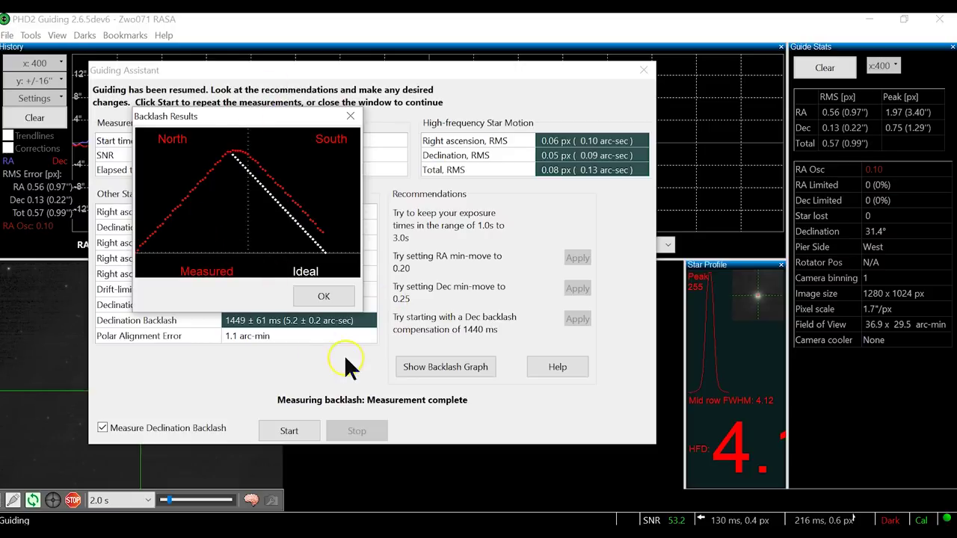
{"action": "left_click", "coordinate": [324, 296]}
{"action": "key", "text": "Escape"}
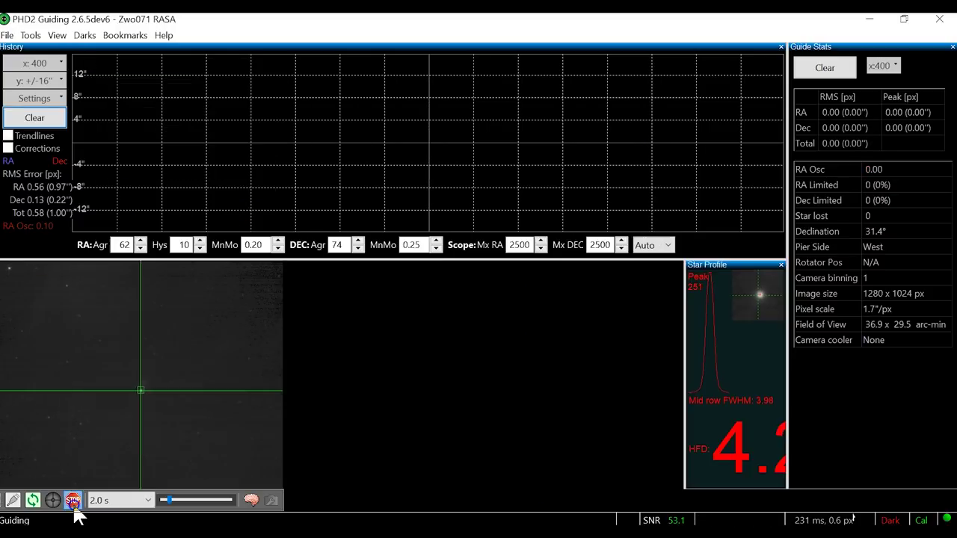
Stop guiding and restart it on the guide star near the image centre, using looping 2.0 s exposures
{"action": "left_click", "coordinate": [73, 502]}
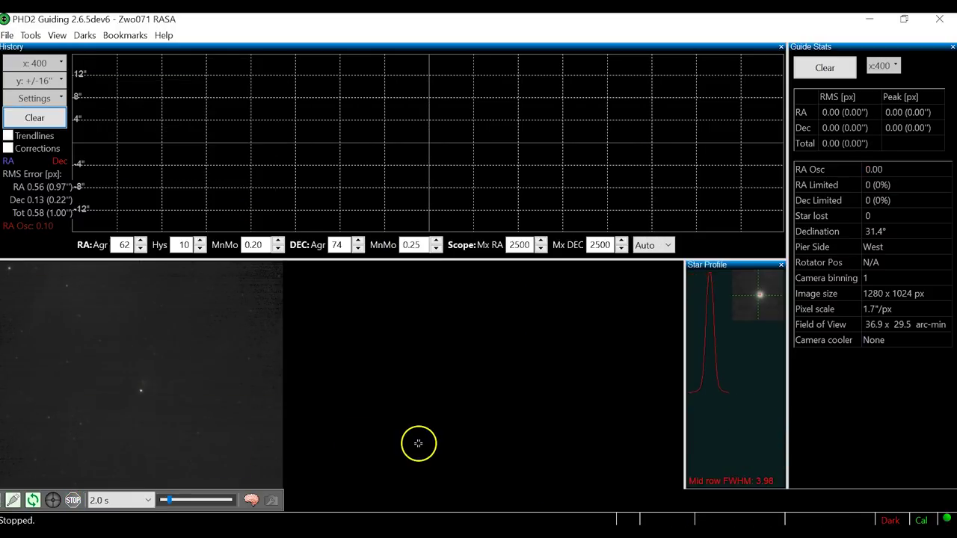
{"action": "left_click", "coordinate": [32, 501]}
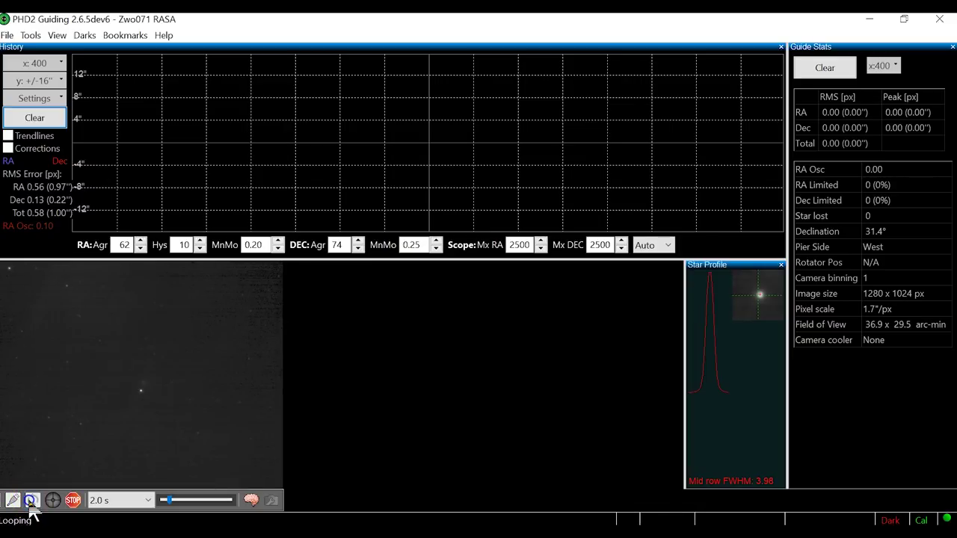
{"action": "left_click", "coordinate": [53, 500]}
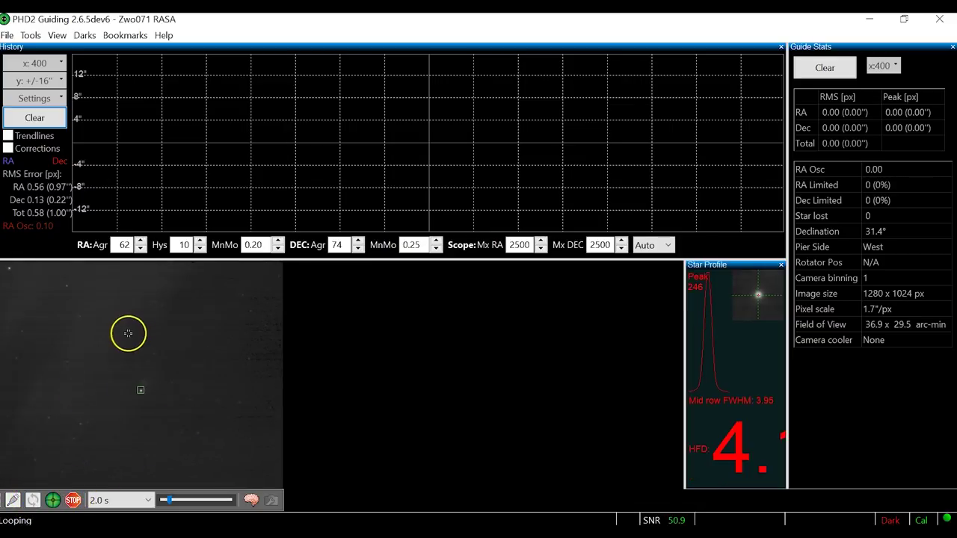
{"action": "left_click", "coordinate": [53, 500]}
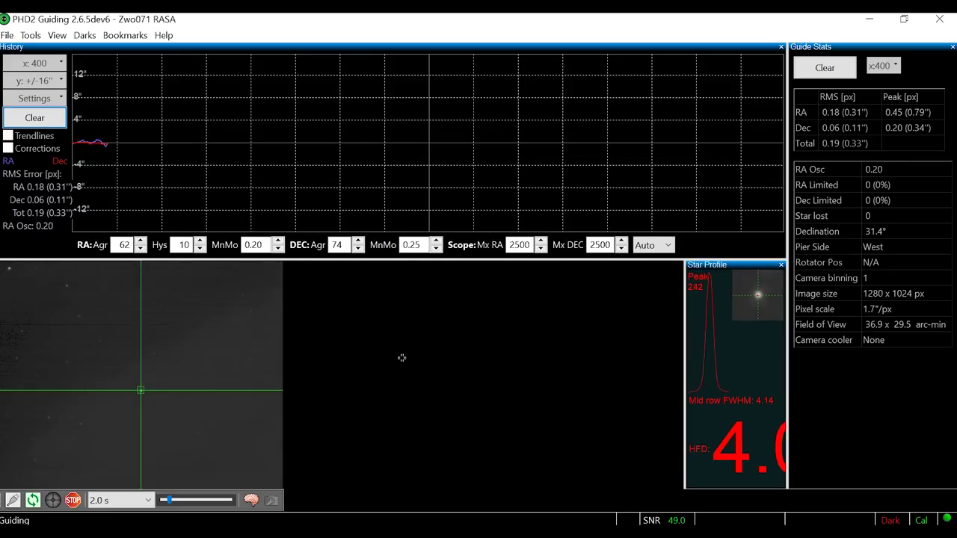
{"action": "left_click", "coordinate": [464, 435]}
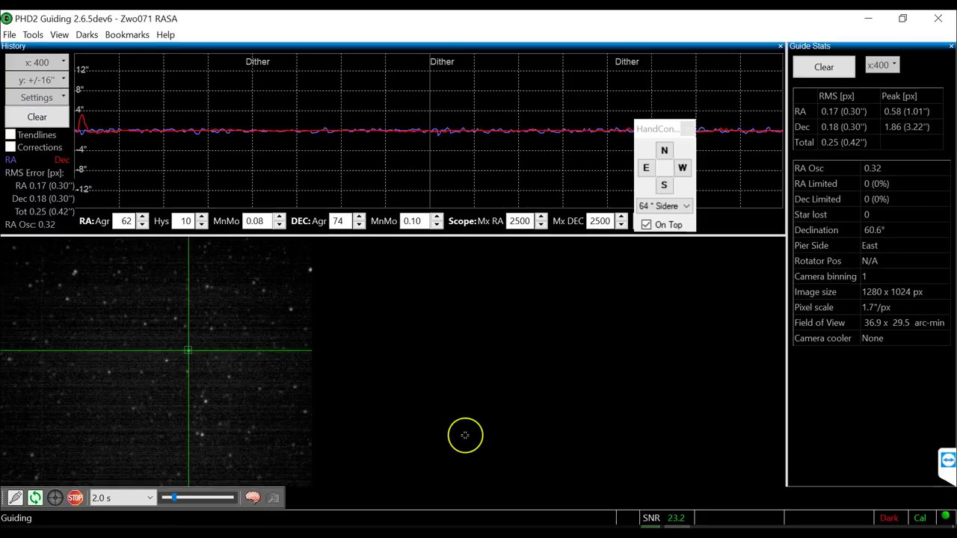